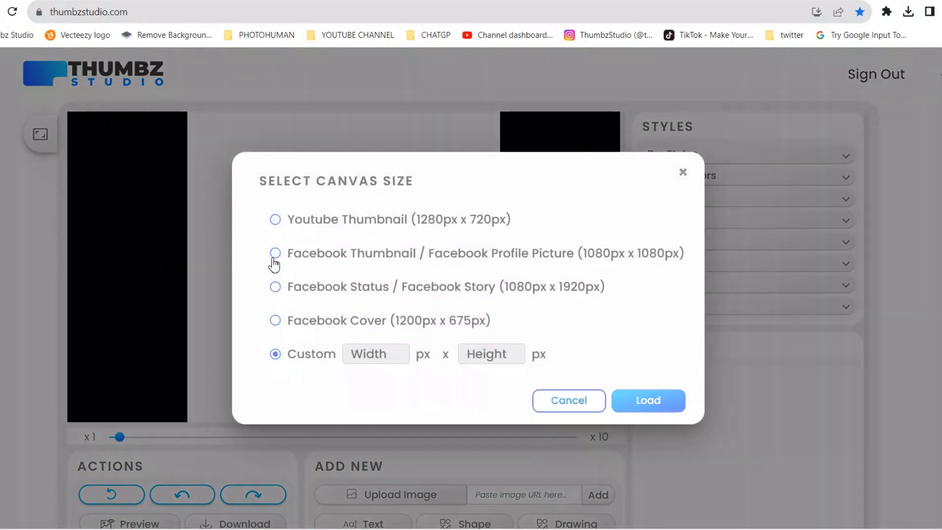
Load the square 1080px x 1080px Facebook canvas and open the flyer template showing a businessman on the phone blended with skyscrapers.
left_click(629, 401)
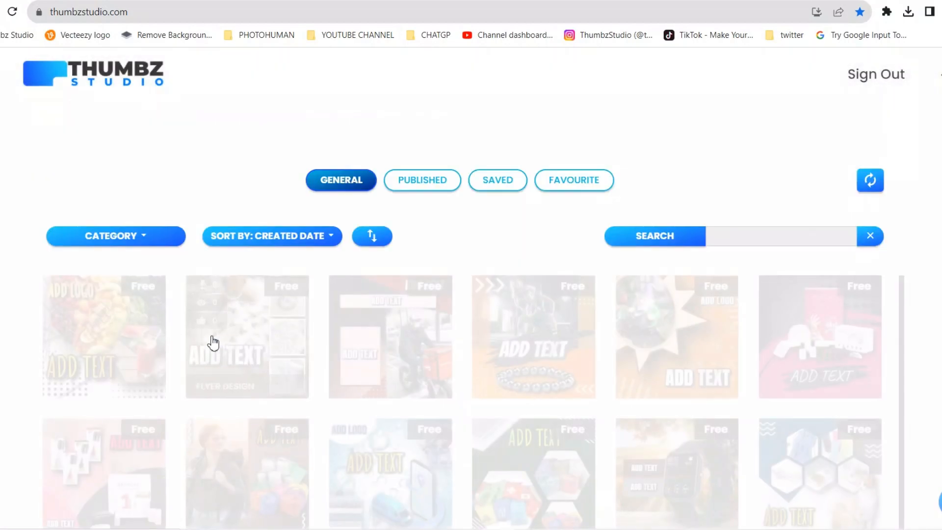
scroll(383, 473, "down", 1)
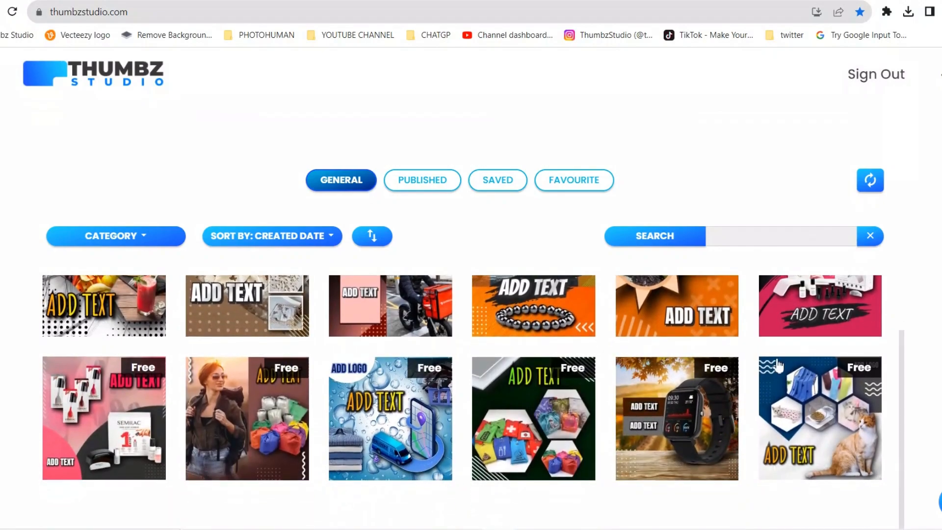
scroll(933, 279, "down", 4)
scroll(716, 351, "down", 4)
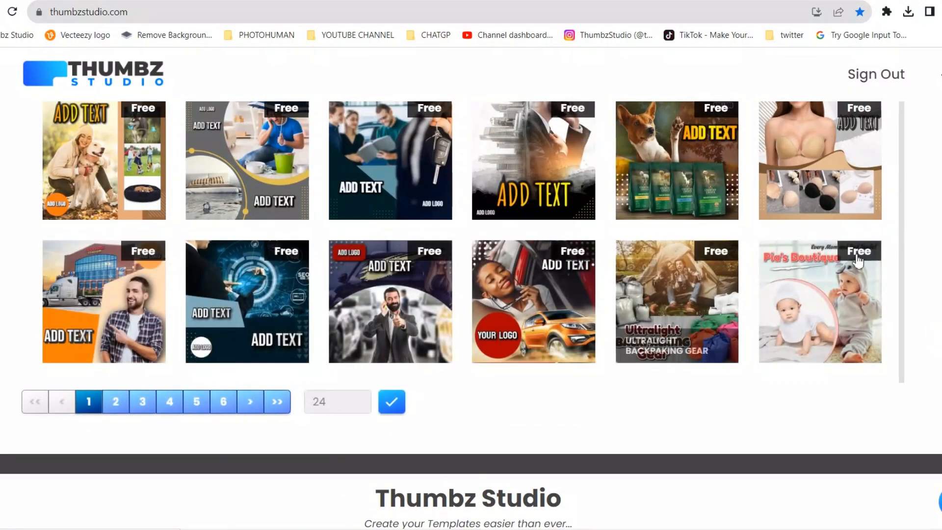
scroll(291, 159, "up", 1)
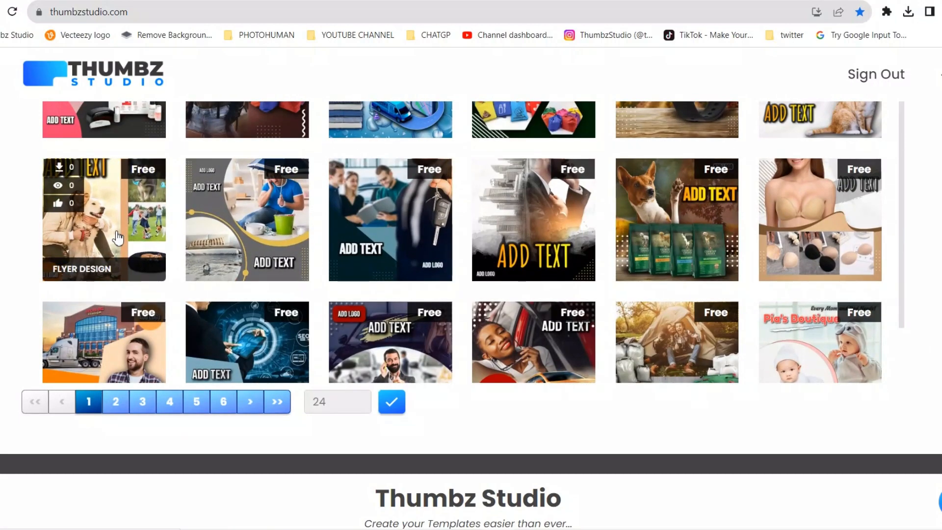
scroll(420, 306, "up", 3)
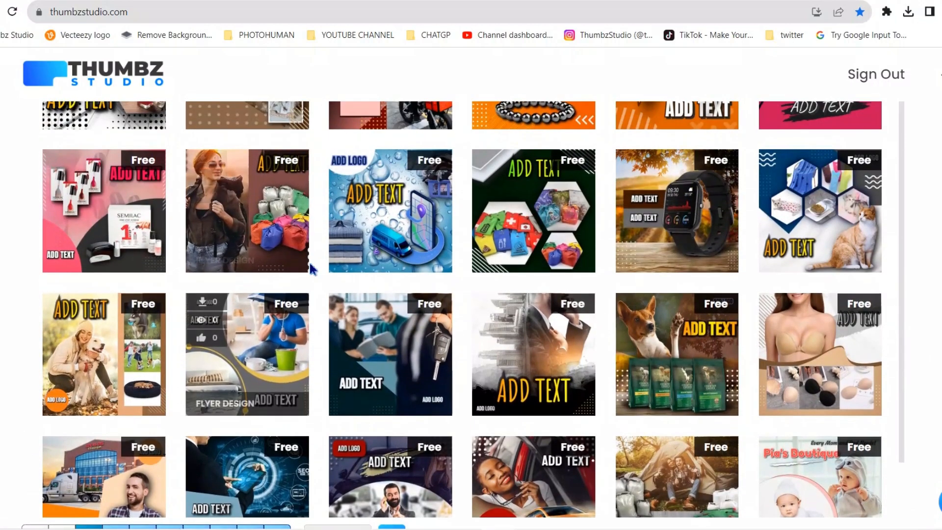
scroll(359, 403, "up", 2)
scroll(360, 402, "down", 1)
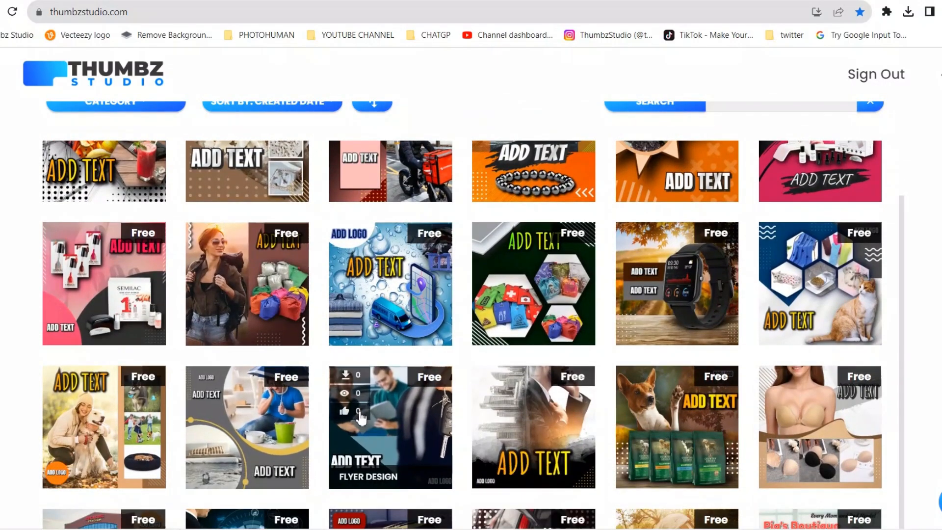
scroll(376, 255, "down", 4)
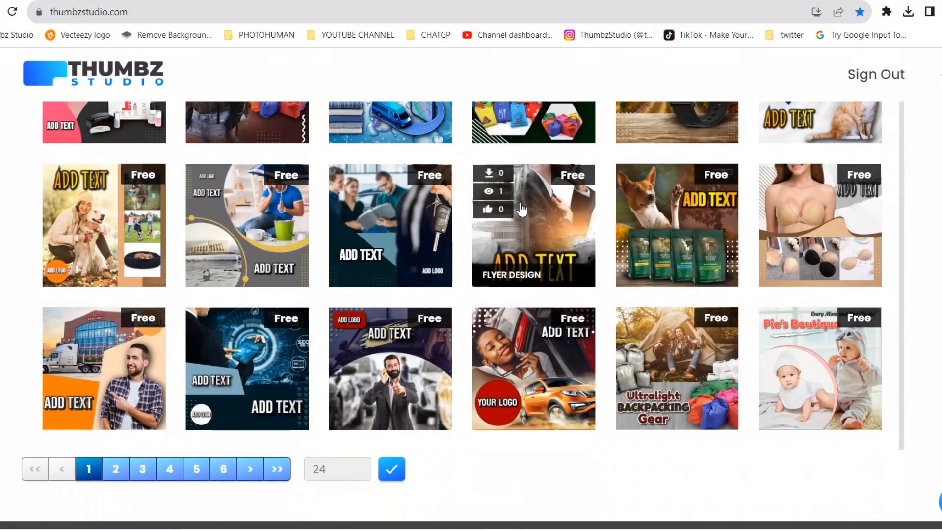
left_click(540, 235)
left_click(811, 449)
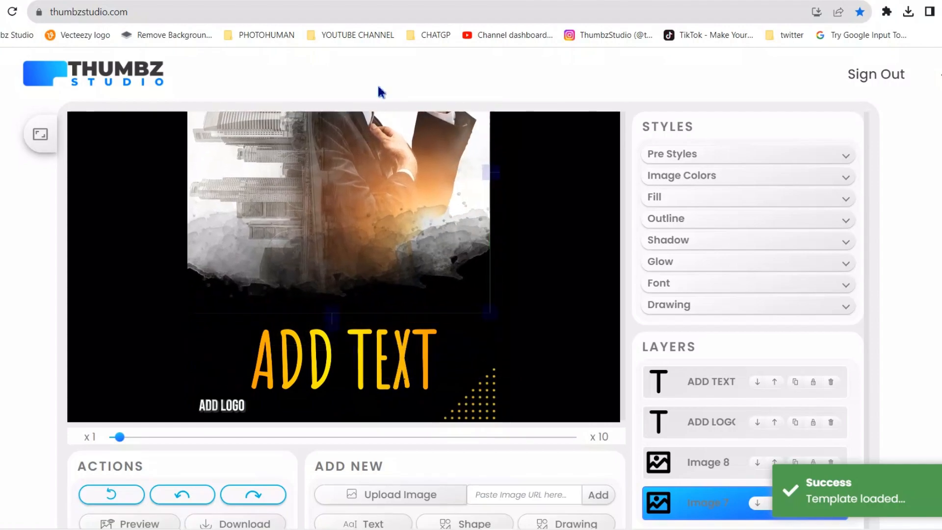
Delete the businessman-and-skyscrapers photo from the template.
mouse_move(389, 226)
left_mouse_down()
mouse_move(383, 248)
mouse_move(390, 237)
left_mouse_up()
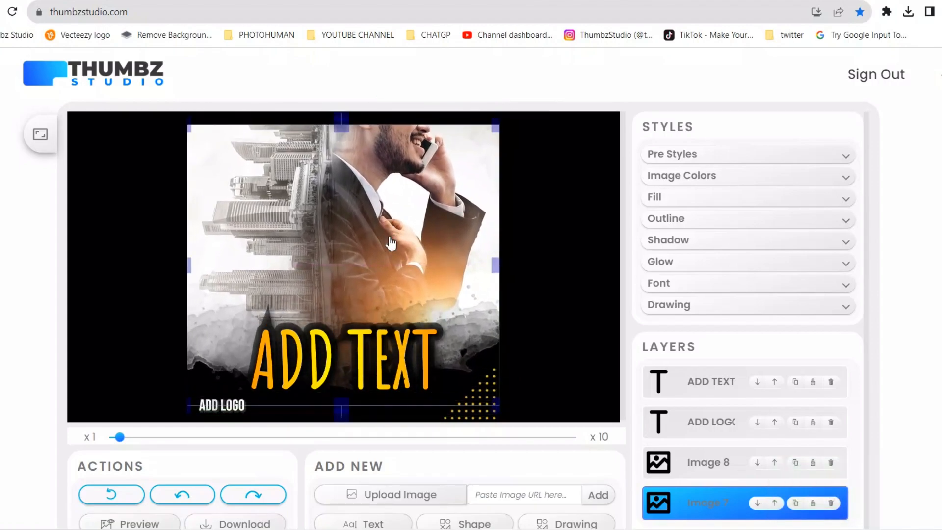
key("Delete")
key("Return")
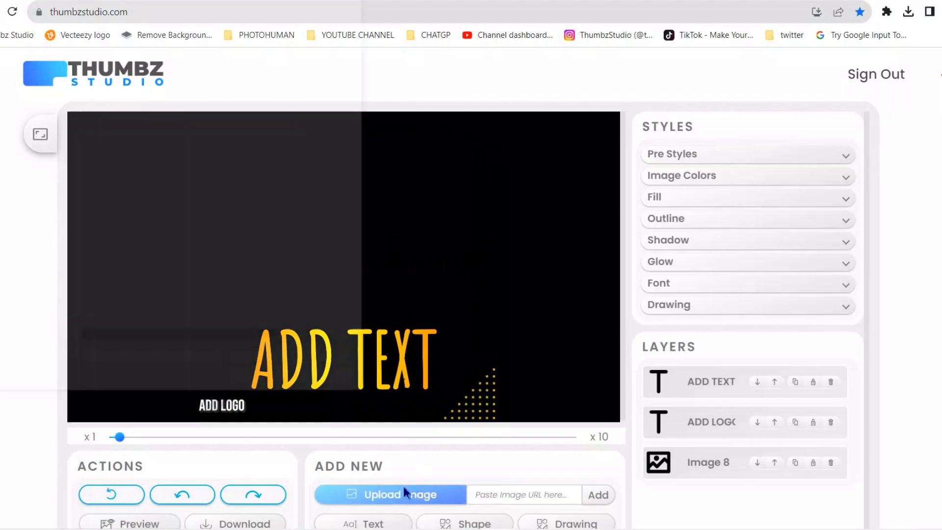
Upload the silhouette-couple-standing-cityscape image and place it in the canvas's upper-left corner.
left_click(404, 488)
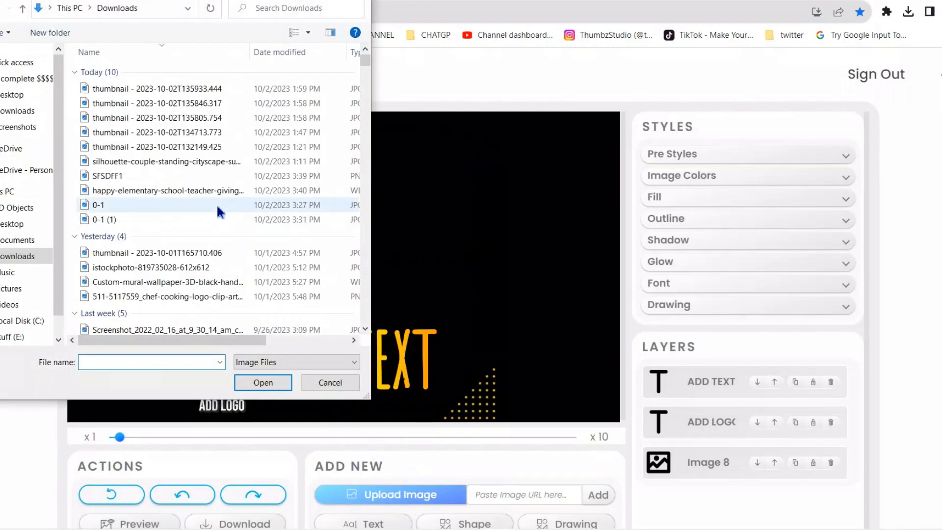
double_click(118, 162)
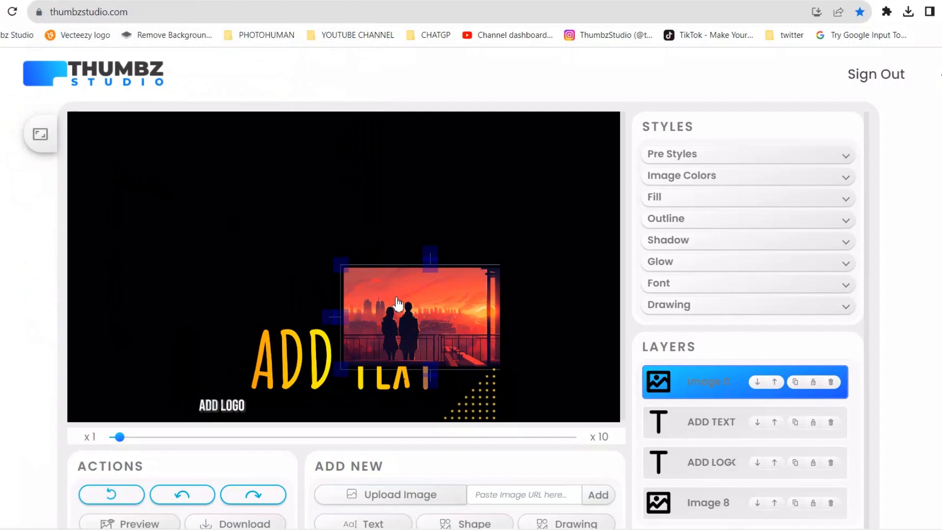
left_click_drag(397, 303, 259, 125)
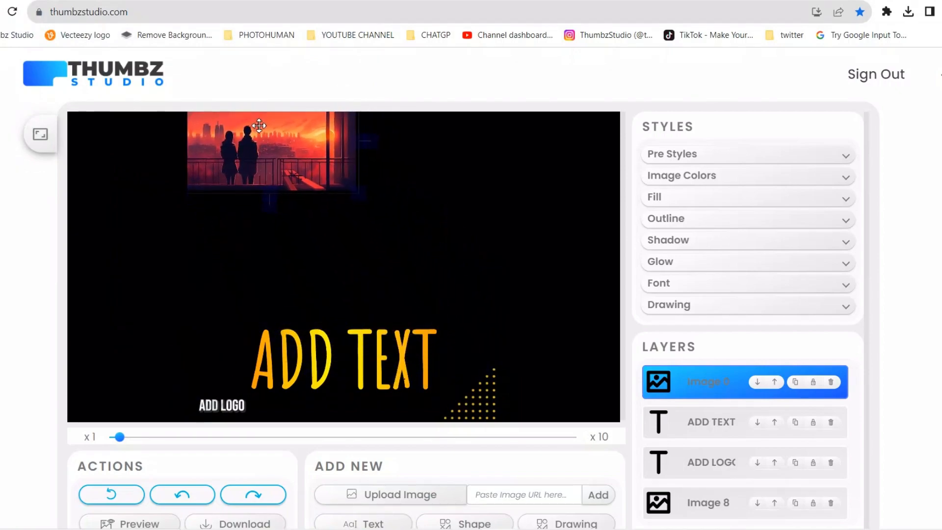
Enlarge the sunset cityscape image and reposition it until its sky and skyline cover the whole canvas.
left_click_drag(359, 197, 517, 326)
left_click_drag(444, 279, 616, 511)
left_click_drag(389, 275, 188, 282)
mouse_move(415, 255)
left_mouse_down()
mouse_move(450, 261)
mouse_move(422, 261)
left_mouse_up()
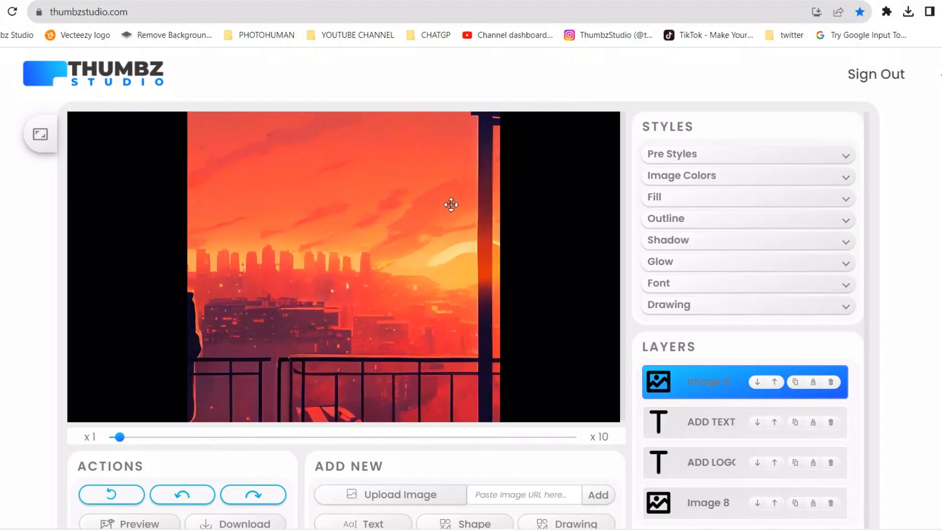
left_click_drag(440, 205, 393, 222)
left_click_drag(456, 142, 574, 122)
left_click_drag(392, 236, 444, 243)
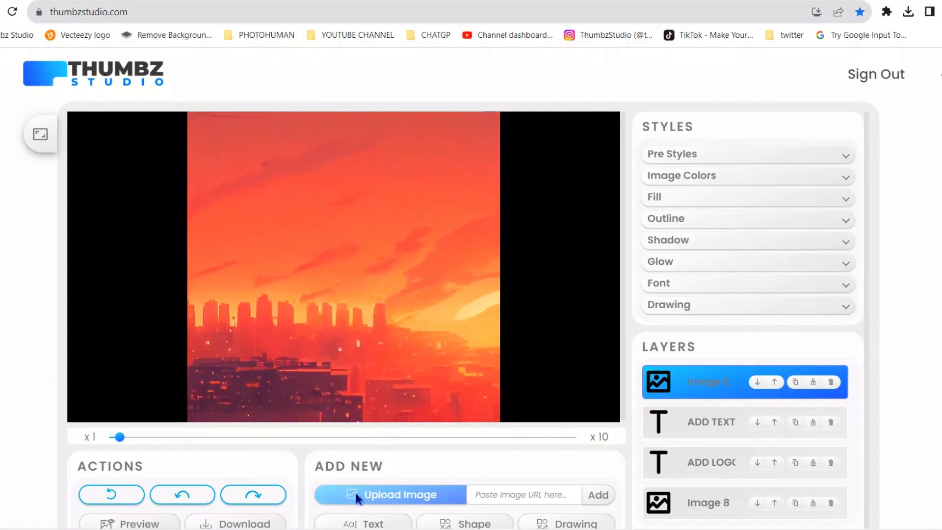
Upload the SFSDFF1 cutout of the woman with a laptop, enlarge it, and move it to the canvas's right side.
left_click(392, 500)
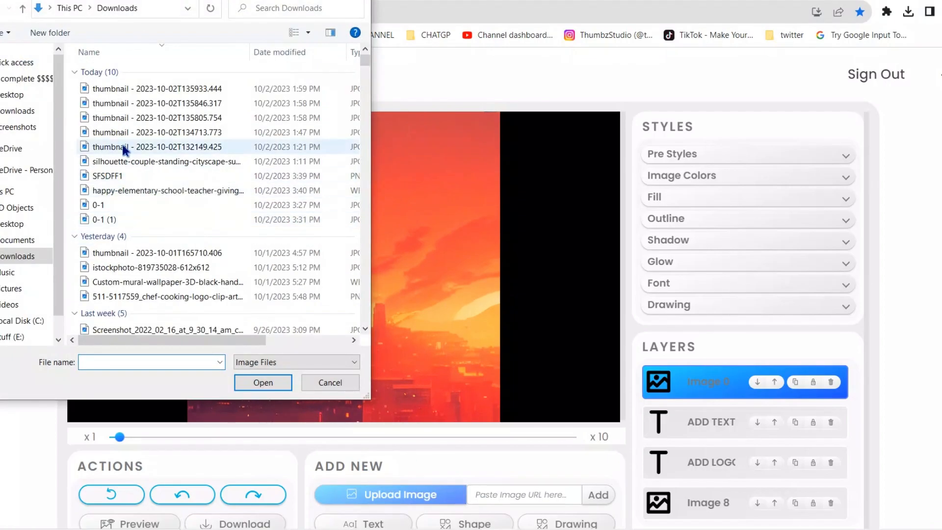
double_click(141, 176)
left_click_drag(261, 306, 254, 305)
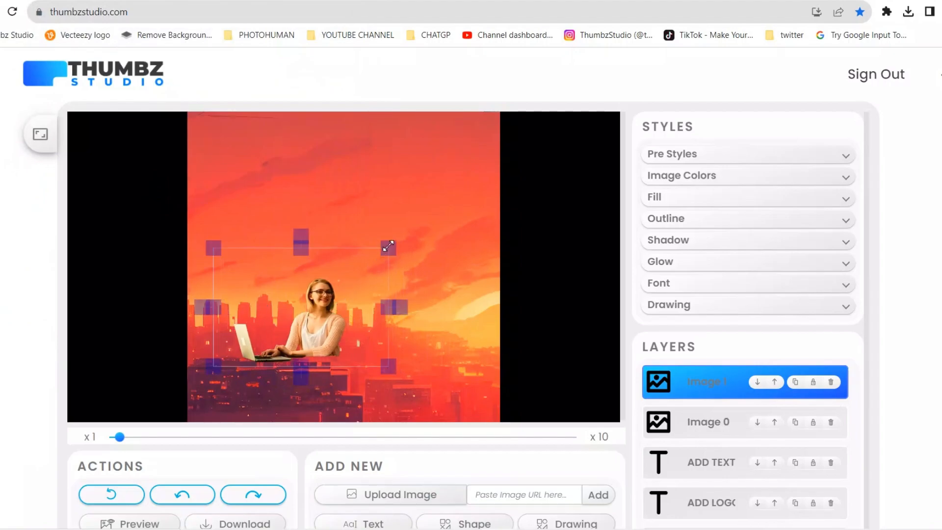
left_click_drag(388, 247, 460, 200)
left_click_drag(351, 290, 436, 275)
Upload the happy-elementary-school-teacher image and enlarge it until the classroom photo covers the whole canvas.
left_click(413, 496)
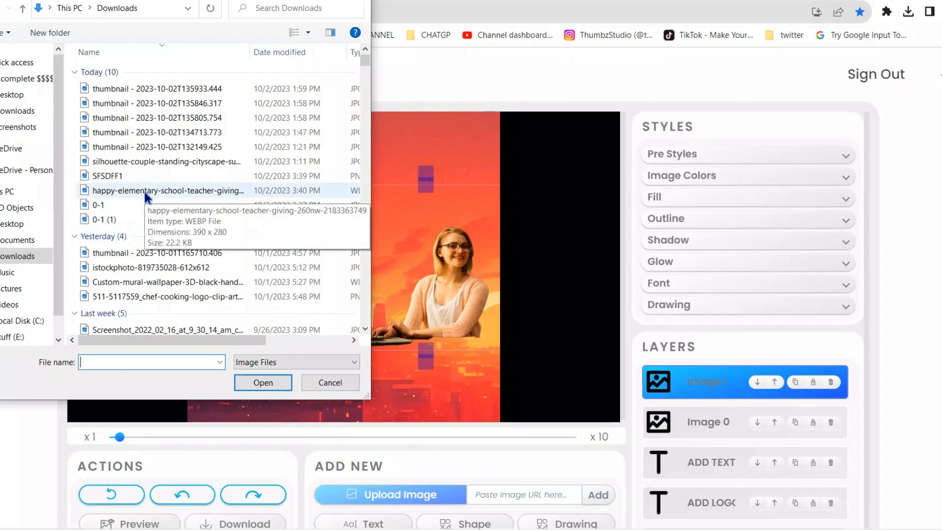
double_click(145, 193)
left_click_drag(427, 324, 272, 166)
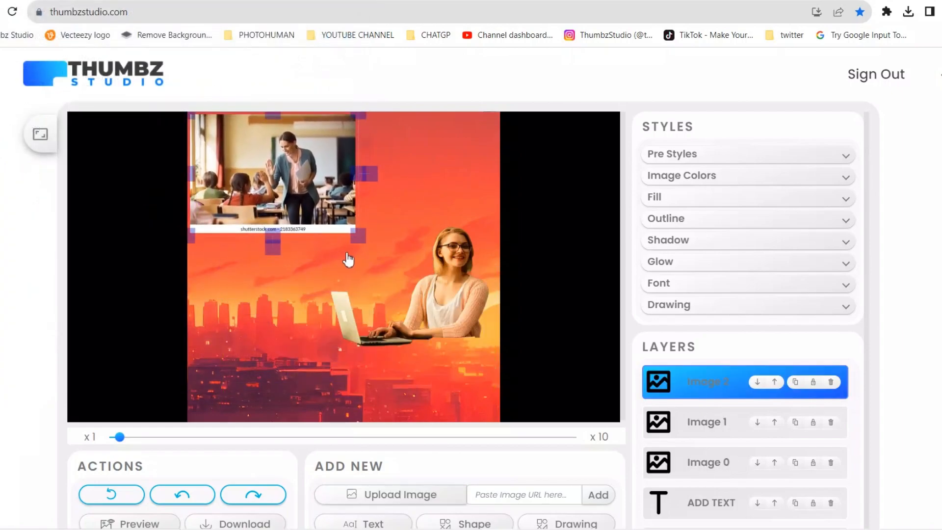
left_click_drag(353, 221, 578, 370)
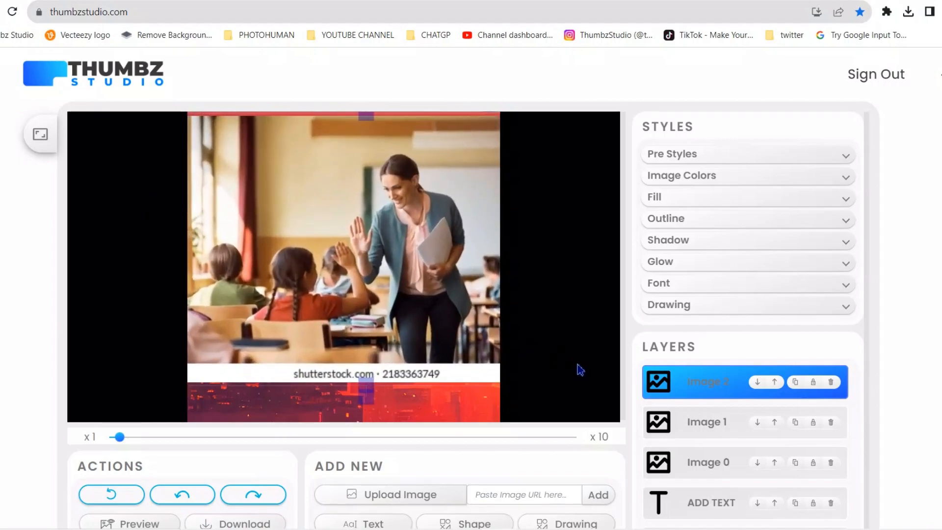
left_click_drag(380, 310, 302, 326)
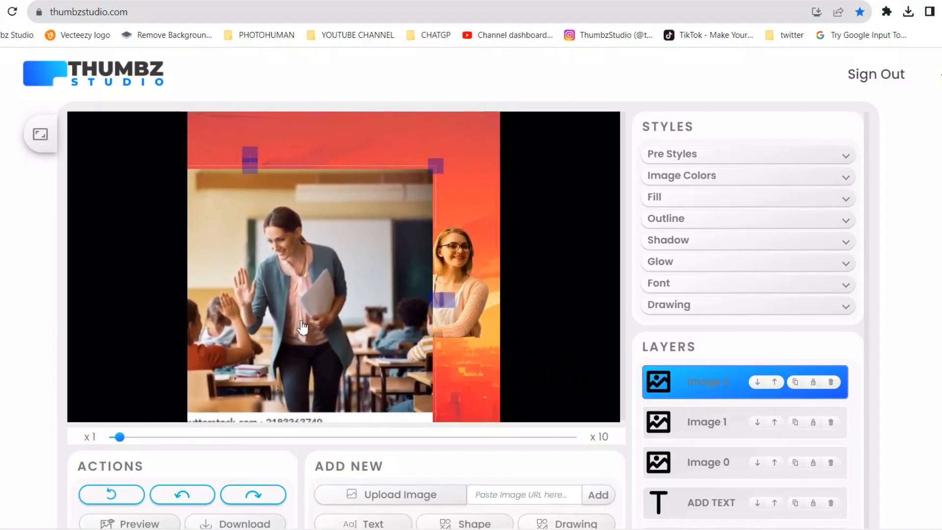
left_click_drag(435, 168, 583, 103)
left_click_drag(444, 189, 499, 219)
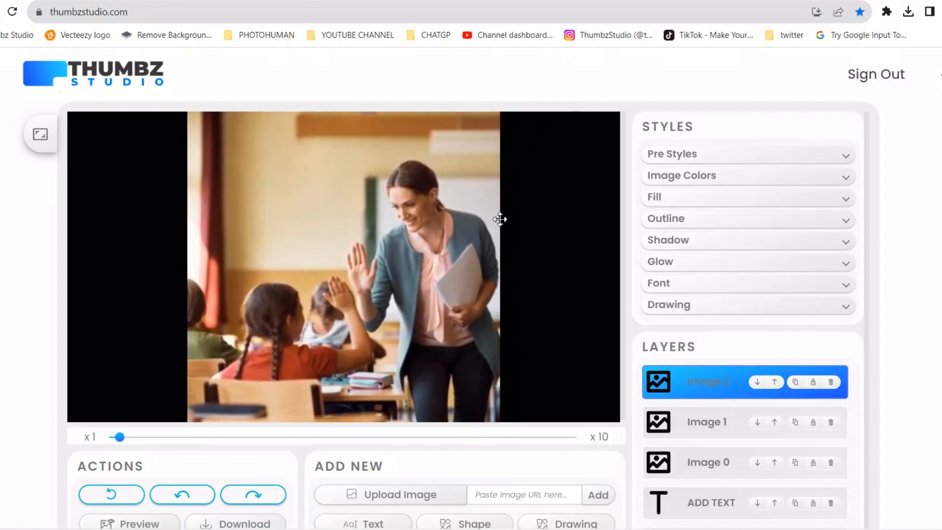
Layer the classroom photo behind the woman with the laptop, and enlarge her cutout along the canvas's right edge.
right_click(349, 235)
left_click(473, 309)
left_click_drag(399, 309, 317, 287)
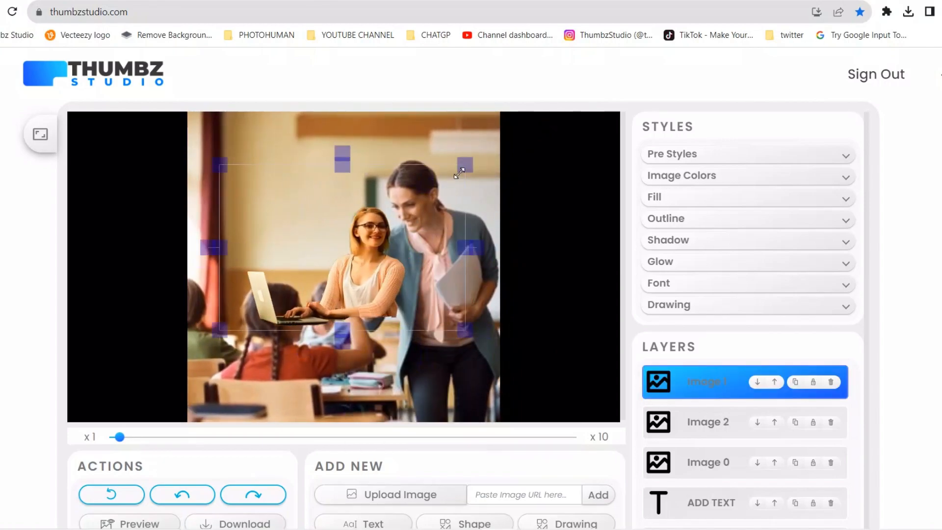
left_click_drag(463, 167, 551, 93)
left_click_drag(417, 239, 330, 234)
left_click_drag(457, 161, 423, 199)
left_click_drag(437, 138, 496, 96)
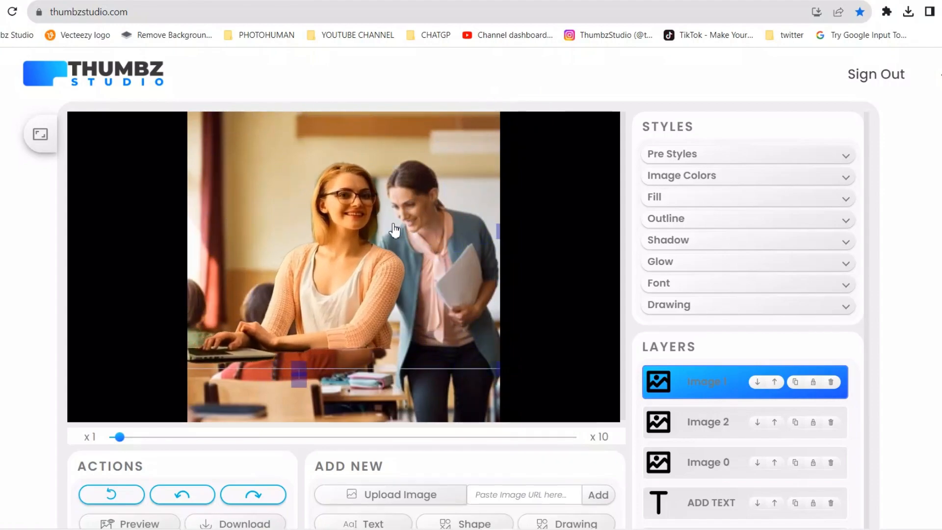
left_click_drag(391, 225, 515, 212)
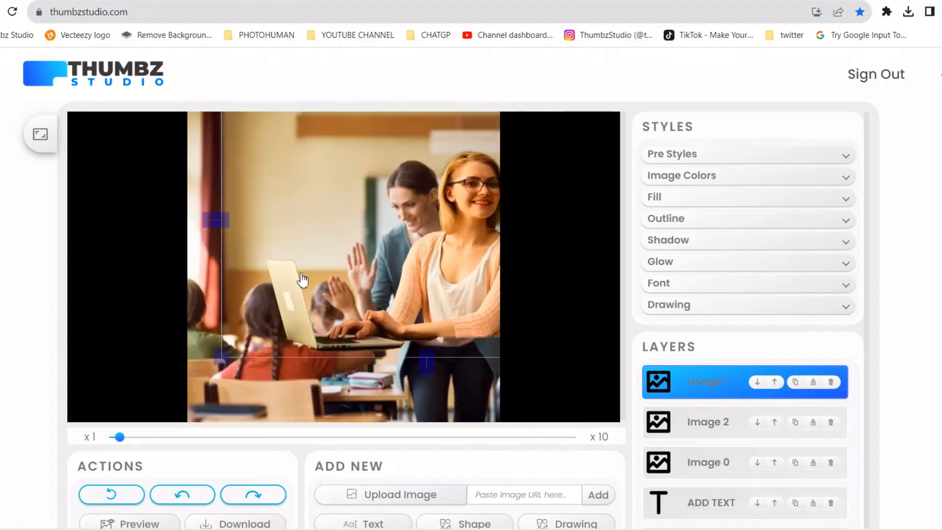
Shift the classroom photo to the left and apply a 0.09 blur to it.
left_click_drag(201, 254, 113, 243)
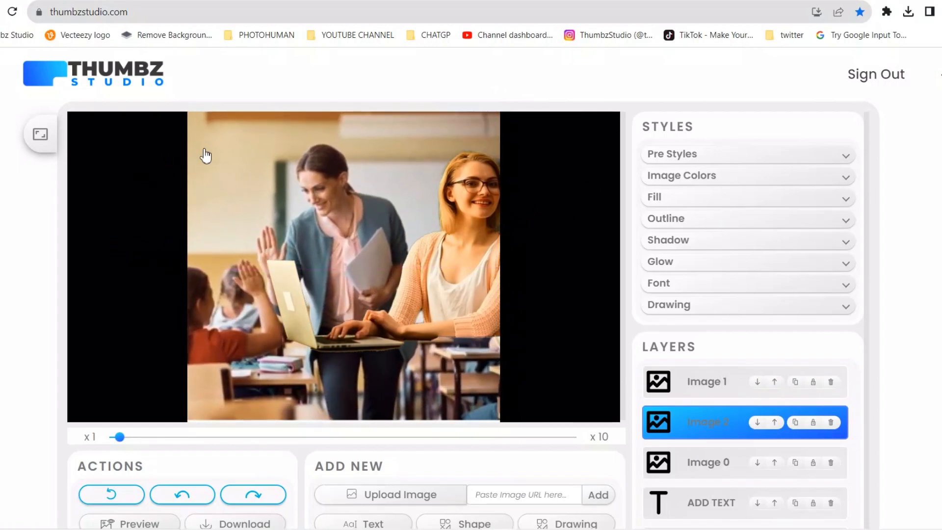
left_click(683, 181)
scroll(692, 343, "down", 3)
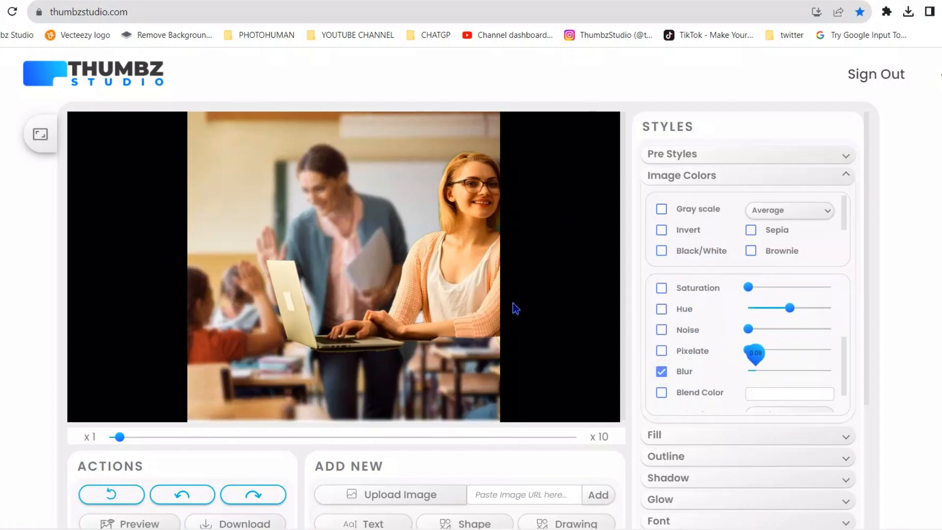
Move the woman's cutout to the left so that her whole face and shoulders sit inside the canvas.
left_click_drag(492, 293, 444, 299)
left_click_drag(425, 226, 451, 214)
Add a square shape, rotate and enlarge it into a diagonal block across the canvas's lower-right corner, and layer it behind the woman.
scroll(392, 490, "down", 2)
left_click(474, 457)
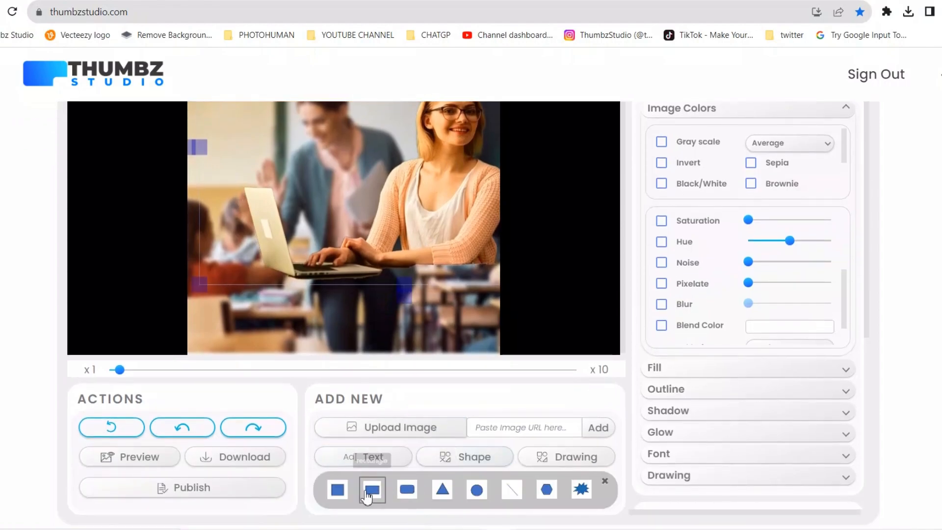
left_click(338, 489)
left_click_drag(380, 189, 361, 197)
left_click_drag(402, 221, 434, 346)
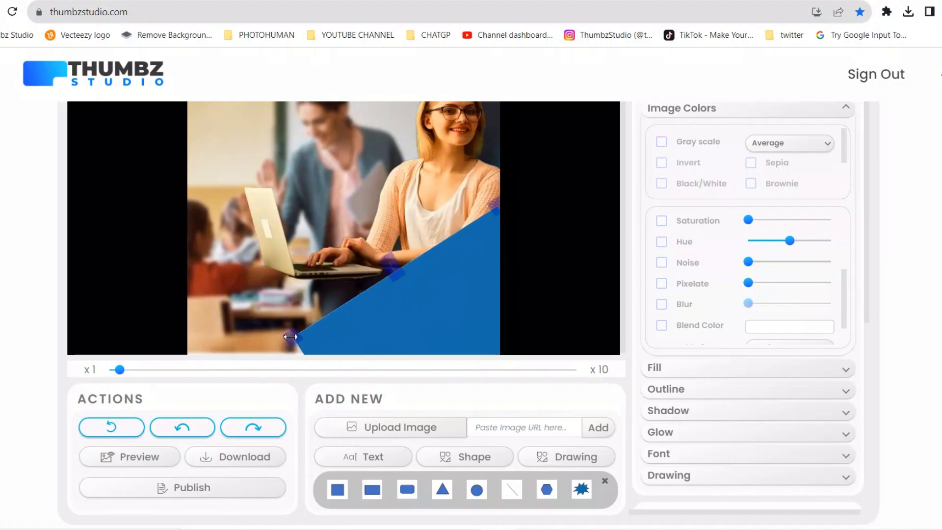
left_click_drag(290, 336, 260, 331)
left_click_drag(356, 321, 371, 346)
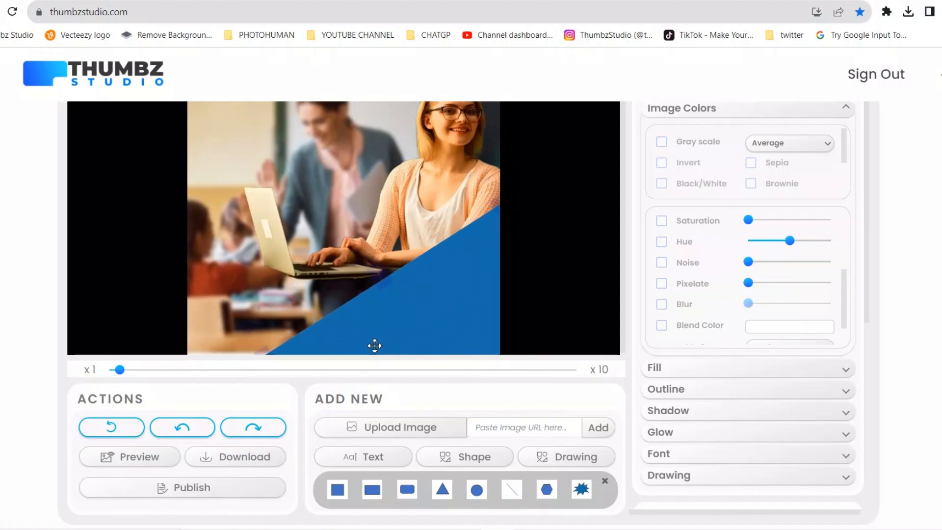
right_click(408, 297)
left_click(449, 394)
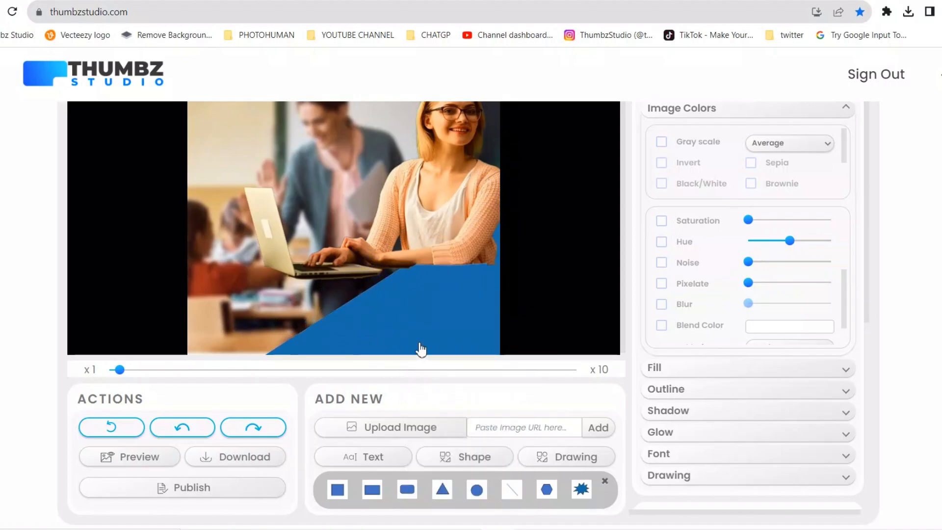
Try tan #deb286 and dark purple #3a2b38 fills on the diagonal shape, and settle on peach #fdc895 sampled from the woman's clothing.
scroll(647, 318, "up", 2)
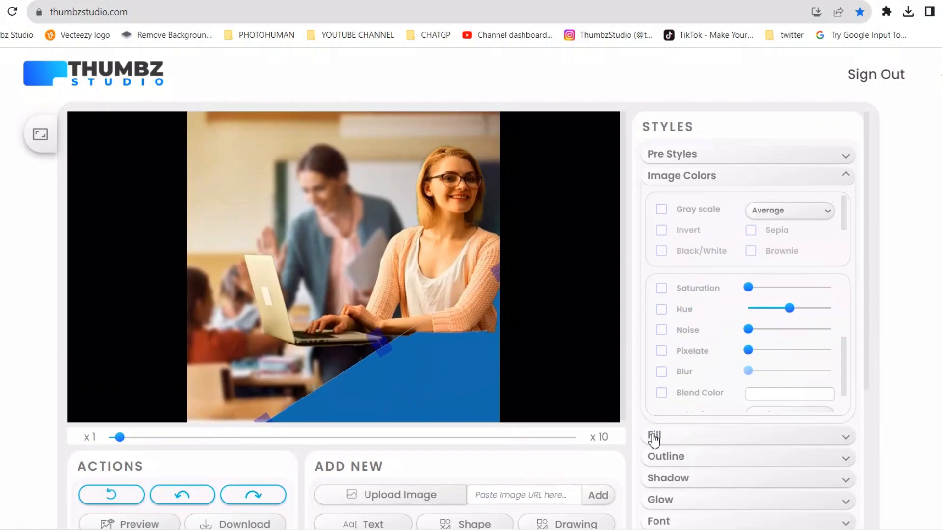
left_click(654, 436)
left_click(789, 223)
left_click(765, 352)
left_click(207, 391)
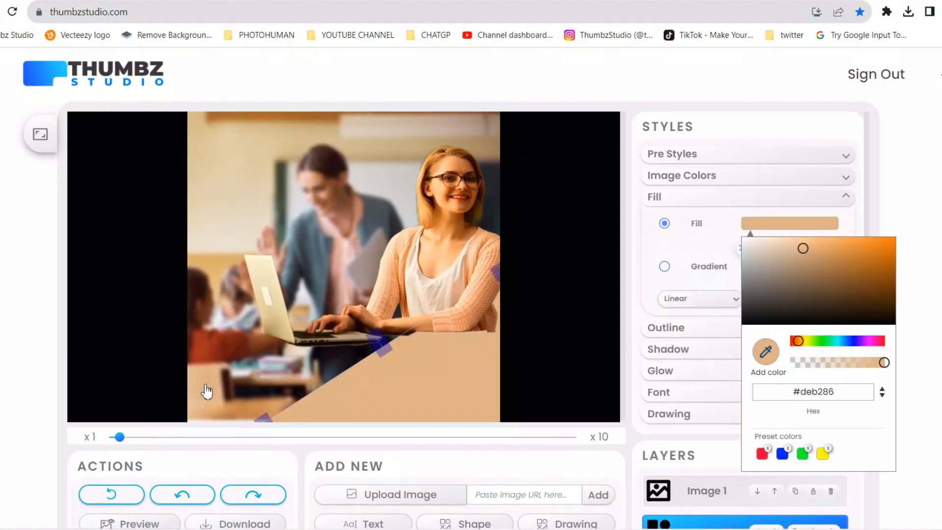
mouse_move(829, 251)
left_mouse_down()
mouse_move(840, 273)
mouse_move(816, 252)
mouse_move(832, 257)
mouse_move(784, 304)
left_mouse_up()
left_click(871, 341)
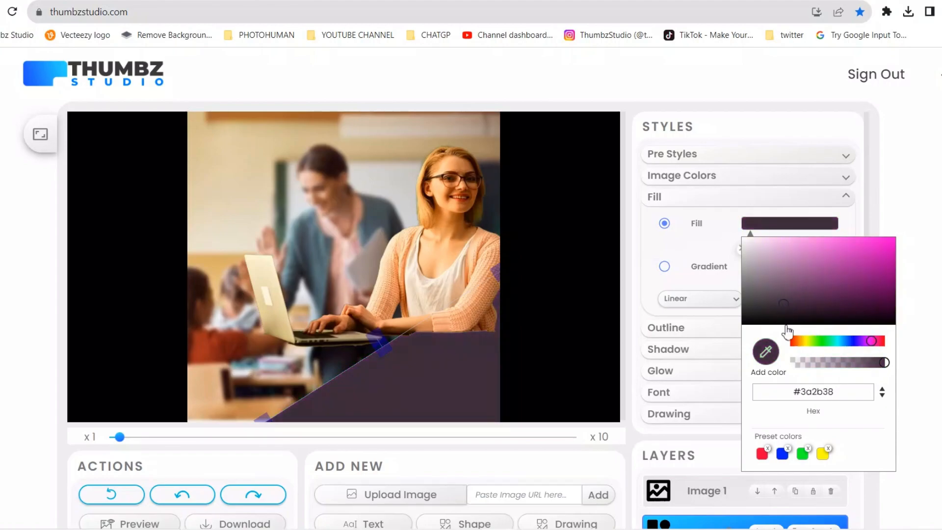
left_click(762, 354)
left_click(458, 278)
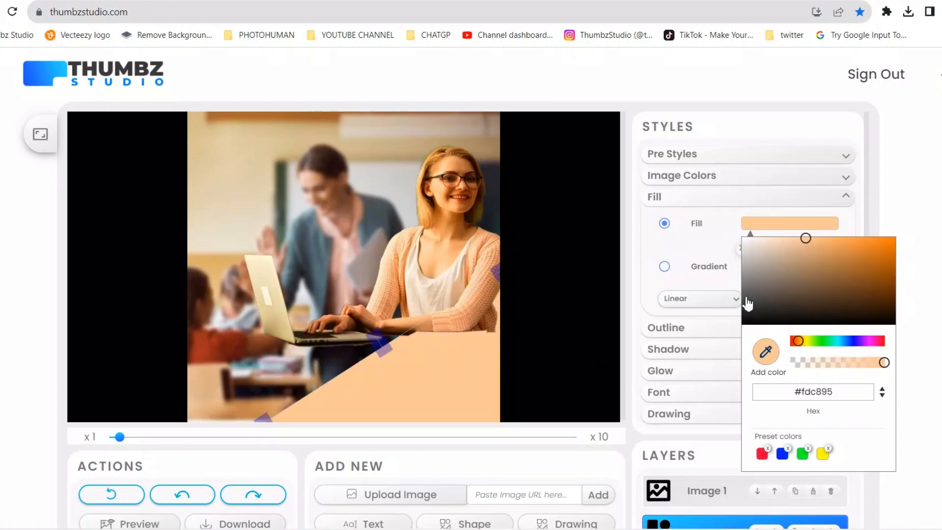
Resample the woman's clothing color for the diagonal shape's fill and intensify it into orange #ffa73d.
left_click_drag(843, 239, 897, 236)
left_click_drag(800, 341, 801, 339)
mouse_move(824, 301)
left_mouse_down()
mouse_move(880, 277)
mouse_move(911, 309)
mouse_move(860, 281)
left_mouse_up()
left_click(797, 342)
left_click(766, 352)
left_click(481, 263)
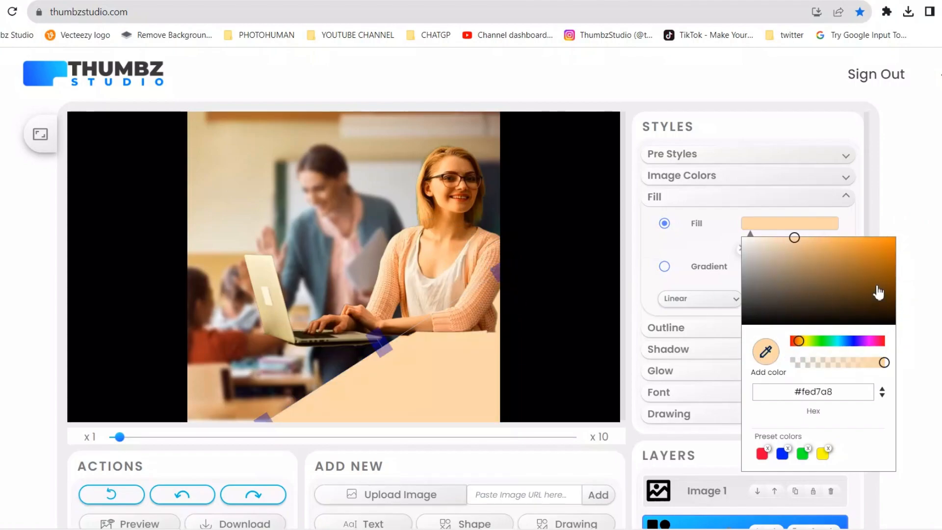
mouse_move(807, 253)
left_mouse_down()
mouse_move(841, 286)
mouse_move(905, 238)
left_mouse_up()
left_click_drag(860, 261, 860, 237)
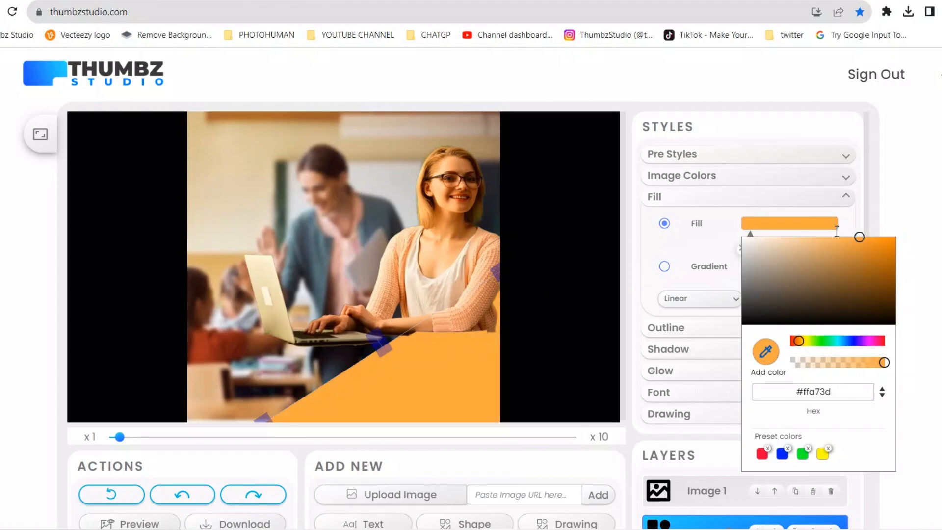
Move the woman's cutout down and slightly left so the laptop rests near the canvas's lower edge.
left_click(462, 248)
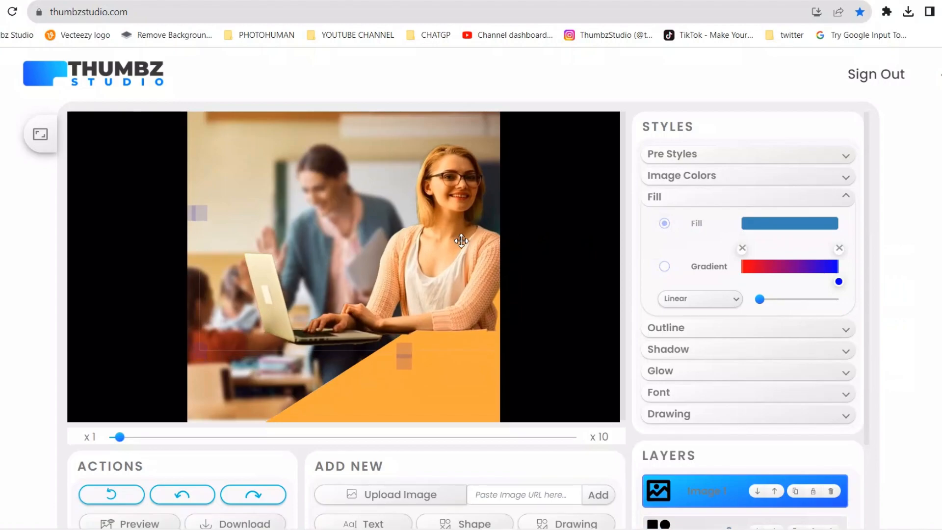
left_click_drag(461, 241, 432, 289)
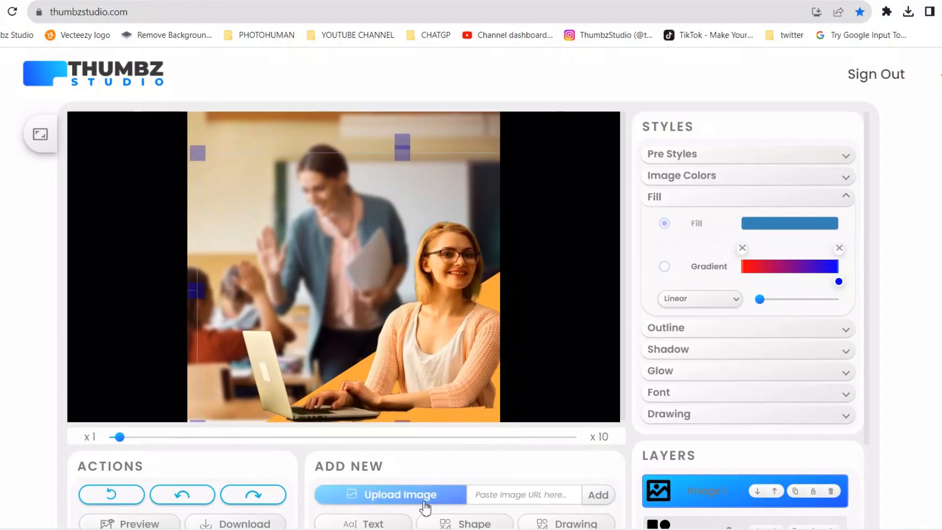
Add a rectangle shape, place it in the canvas's lower-right corner and enlarge it slightly.
left_click(453, 520)
left_click(372, 489)
left_click(372, 489)
left_click_drag(413, 247, 442, 375)
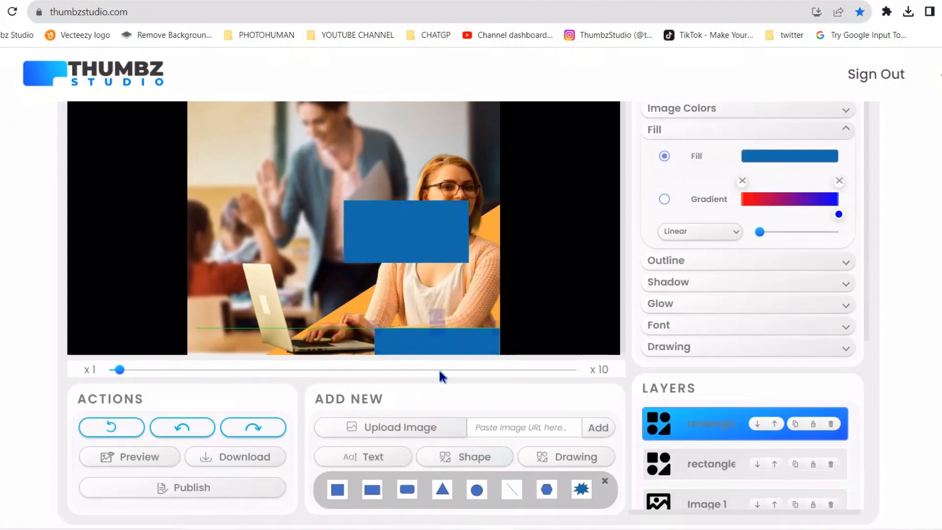
left_click_drag(382, 331, 364, 324)
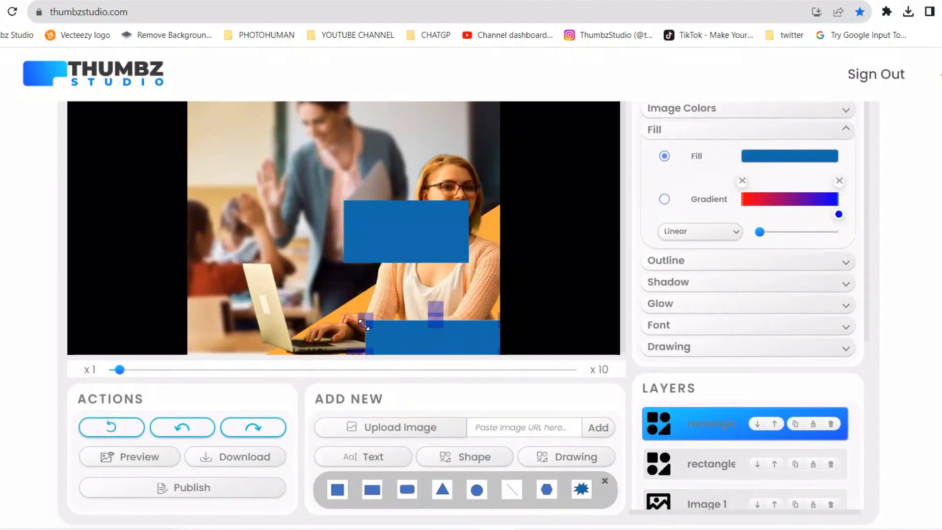
Send the lower-right rectangle backward until it is layered behind the woman.
right_click(410, 357)
left_click(467, 235)
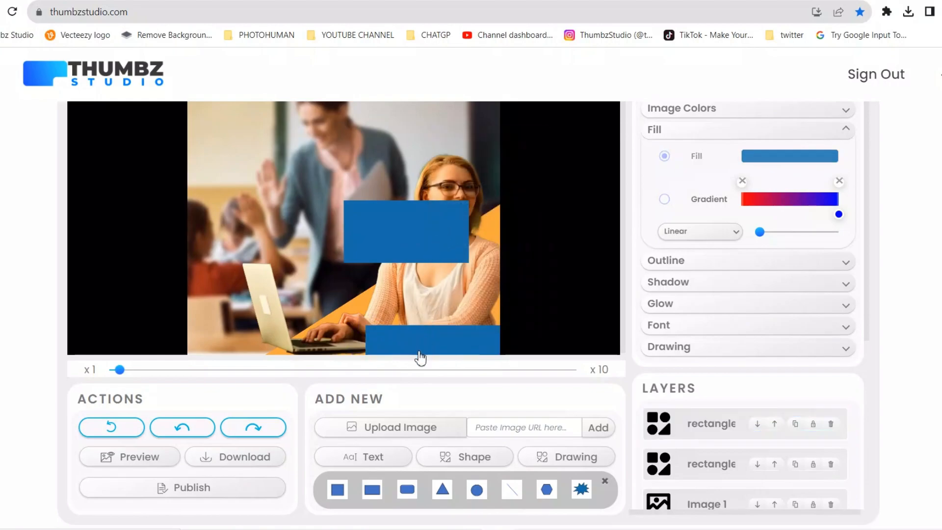
right_click(409, 334)
right_click(408, 337)
left_click(459, 218)
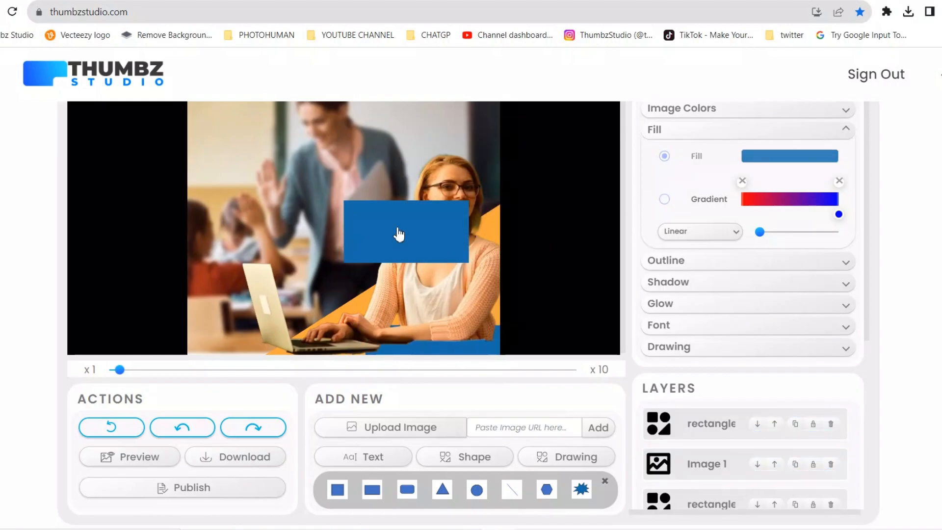
Delete the surplus blue rectangle that covers the woman's cutout.
left_click(398, 239)
left_click_drag(397, 239, 452, 380)
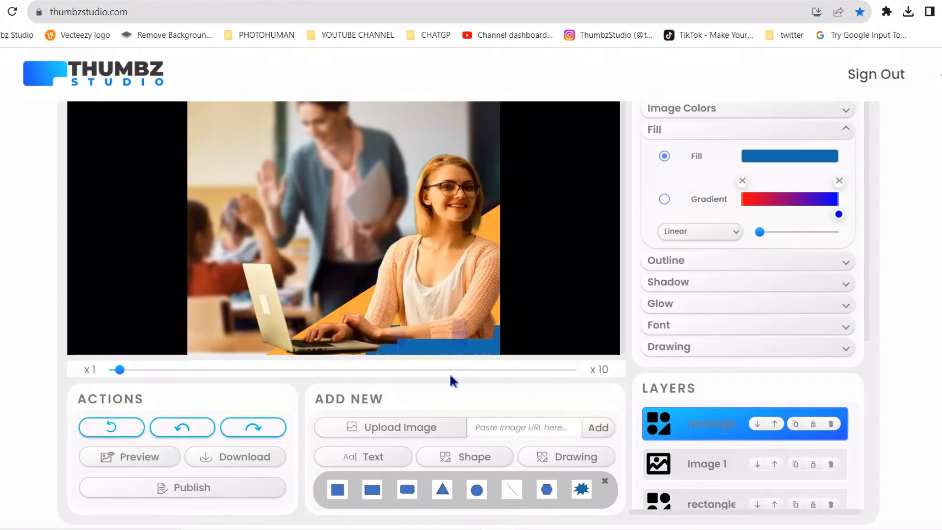
left_click_drag(432, 350, 315, 258)
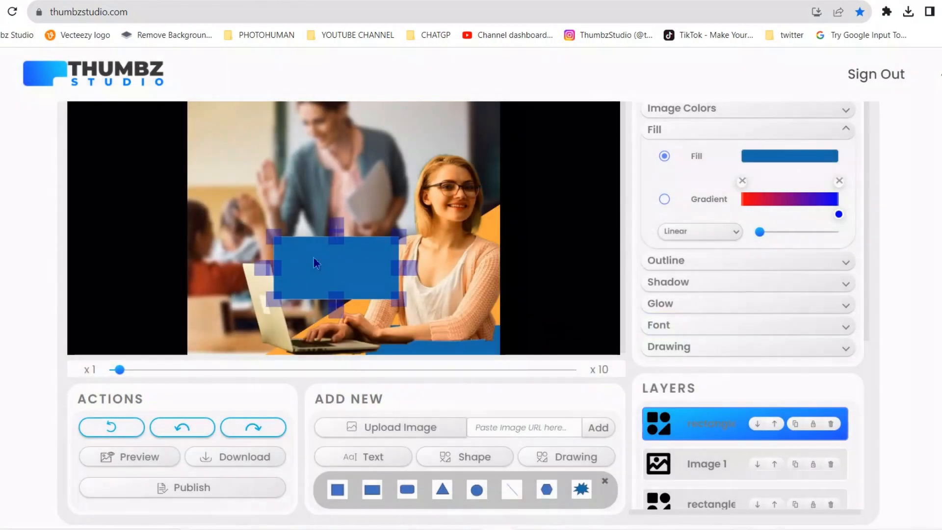
key("Delete")
Fill the lower-right rectangle behind the woman with dark brown #421301 sampled from the woman's cutout.
left_click(416, 351)
left_click(707, 463)
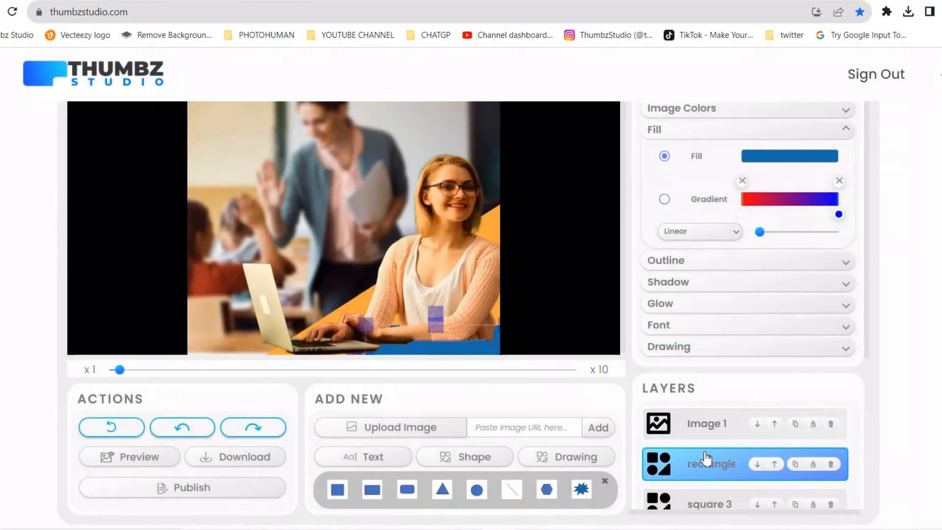
left_click(752, 157)
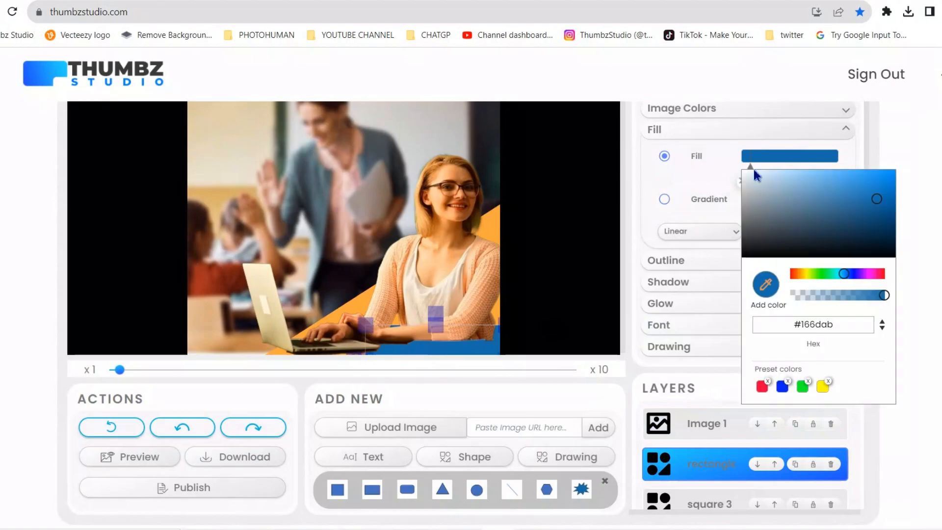
left_click(766, 284)
left_click(454, 189)
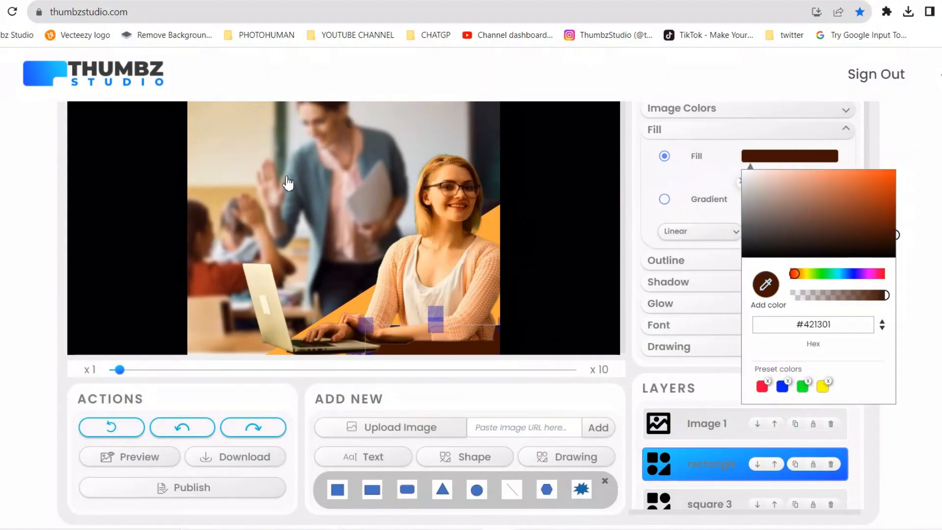
left_click(314, 205)
scroll(218, 298, "up", 1)
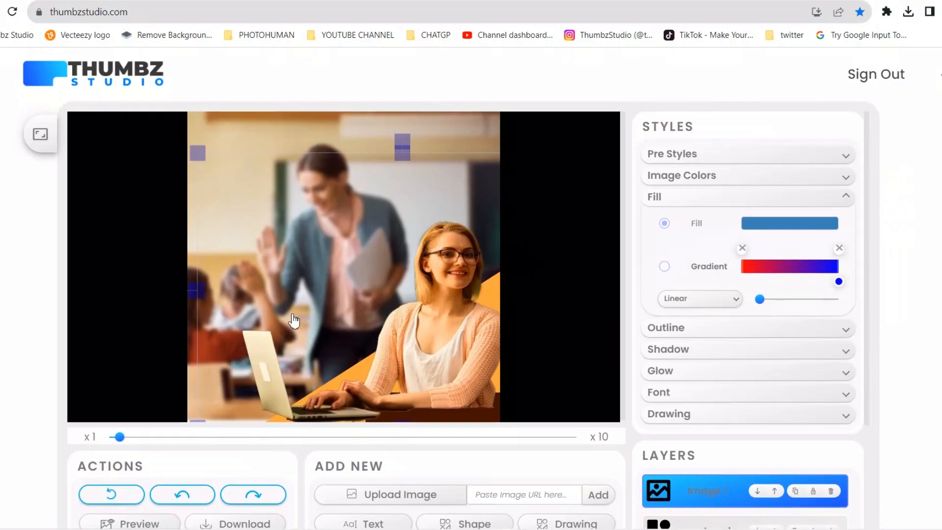
Bring the template's ADD TEXT layer above the woman's image layer and position the text in the upper part of the canvas.
scroll(339, 403, "down", 1)
scroll(721, 411, "down", 4)
left_click_drag(721, 411, 715, 143)
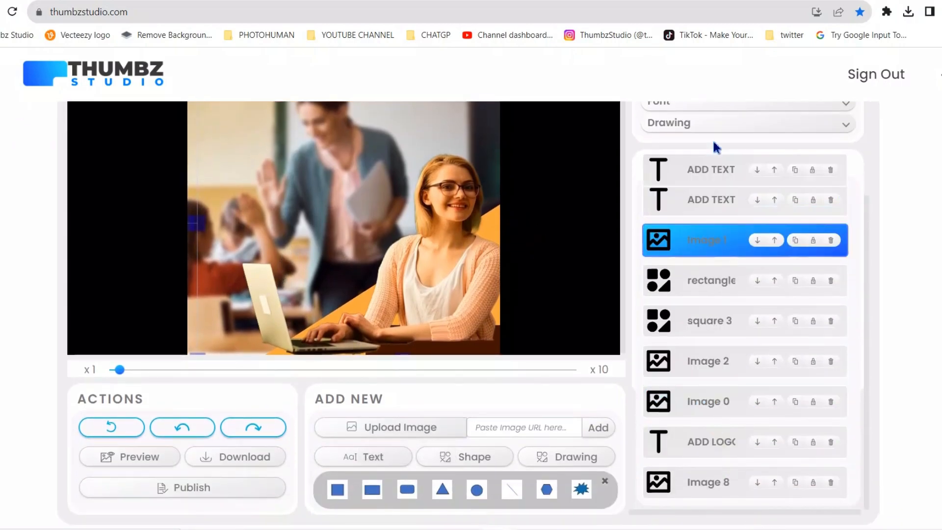
left_click_drag(415, 282, 401, 160)
scroll(364, 244, "up", 1)
left_click_drag(307, 231, 294, 203)
Replace the ADD TEXT wording with "HAPPY TEACHER'S DAY" and move the headline up to the canvas's upper-left edge.
left_click(307, 221)
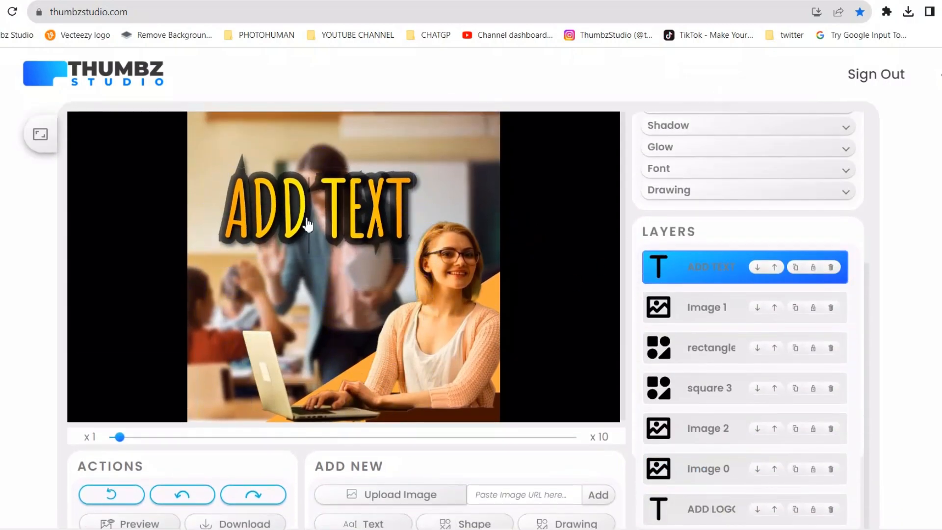
triple_click(308, 220)
type("HAPPY")
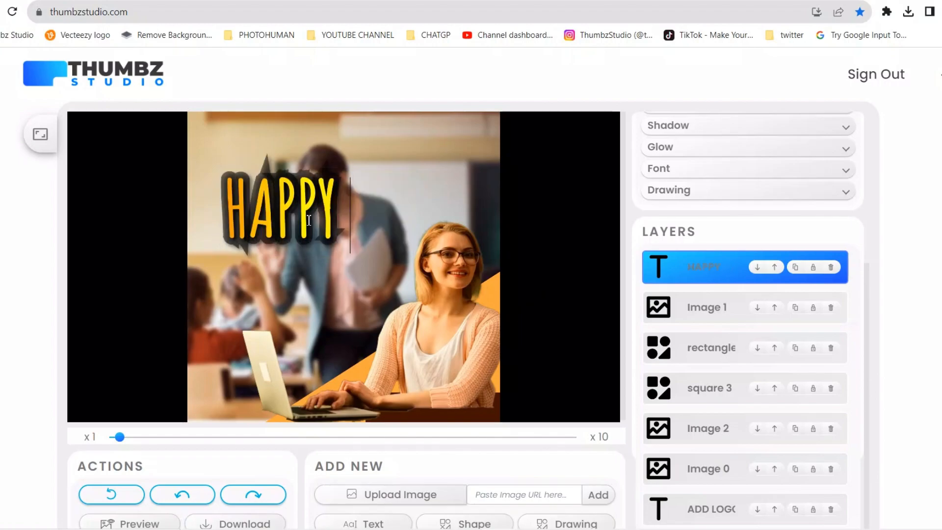
type(" TEACHER")
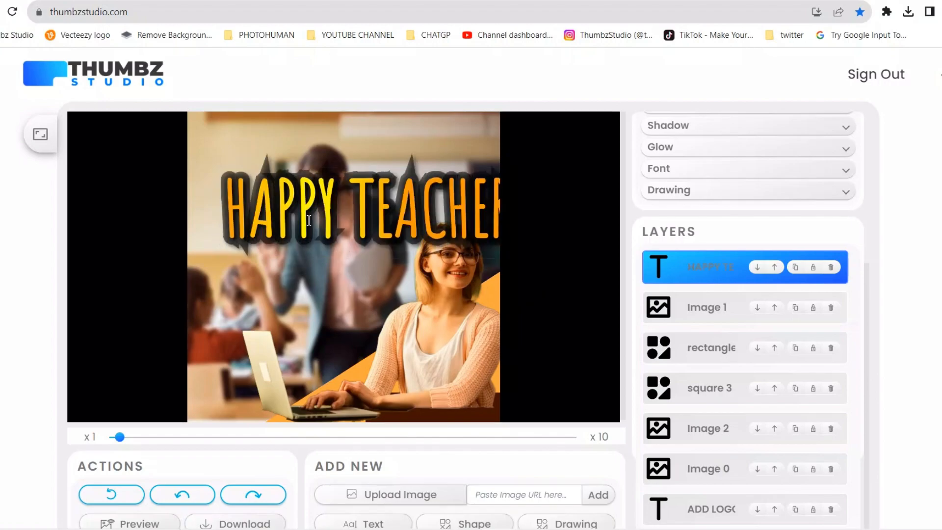
left_click(336, 283)
left_click(229, 248)
left_click_drag(226, 250, 286, 240)
left_click_drag(360, 240, 263, 208)
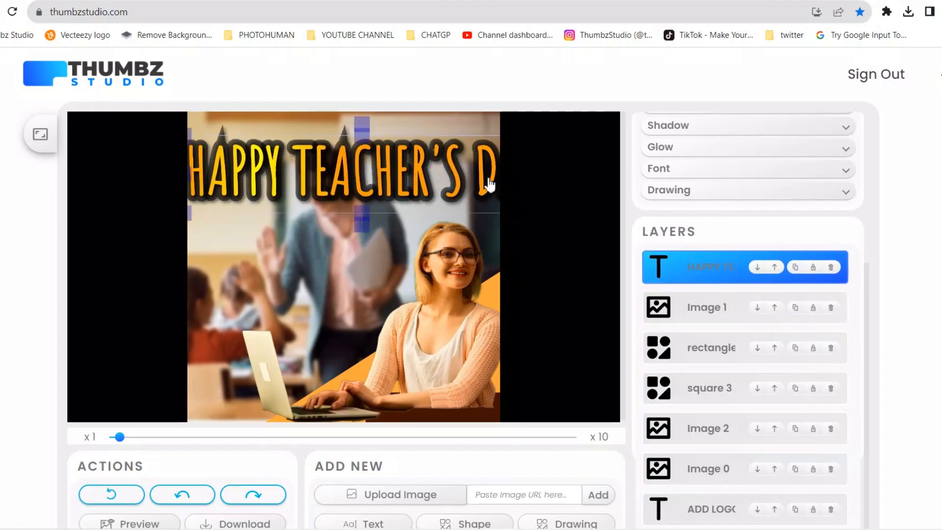
Shorten the headline to "HAPPY" and position it fully inside the canvas's upper-left corner.
left_click_drag(292, 170, 719, 216)
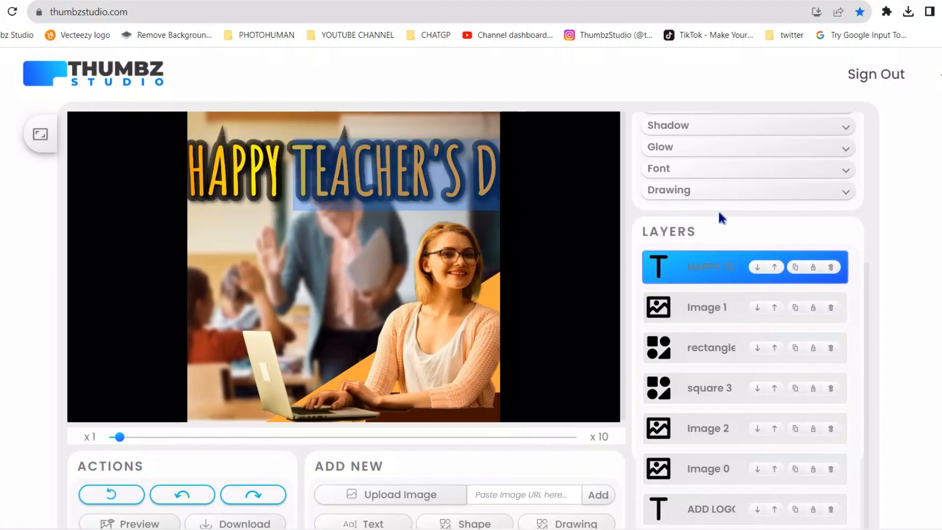
key("BackSpace")
left_click(304, 307)
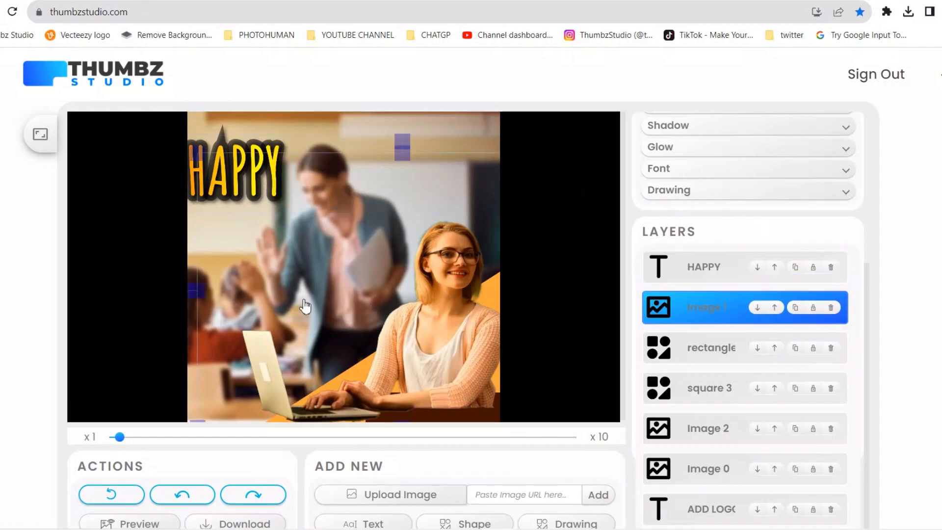
left_click_drag(264, 199, 249, 147)
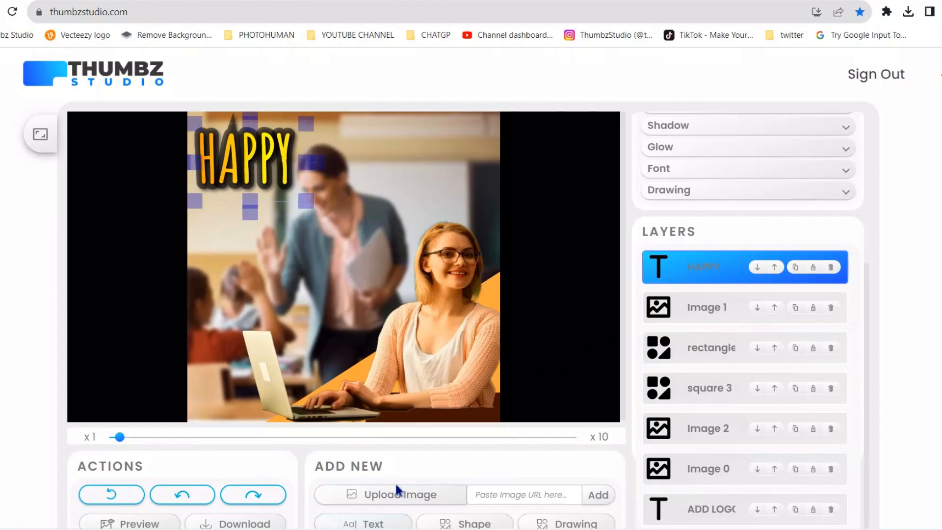
left_click(314, 281)
Duplicate the HAPPY text and change the lower copy's wording to "TEACHER'S".
left_click(256, 154)
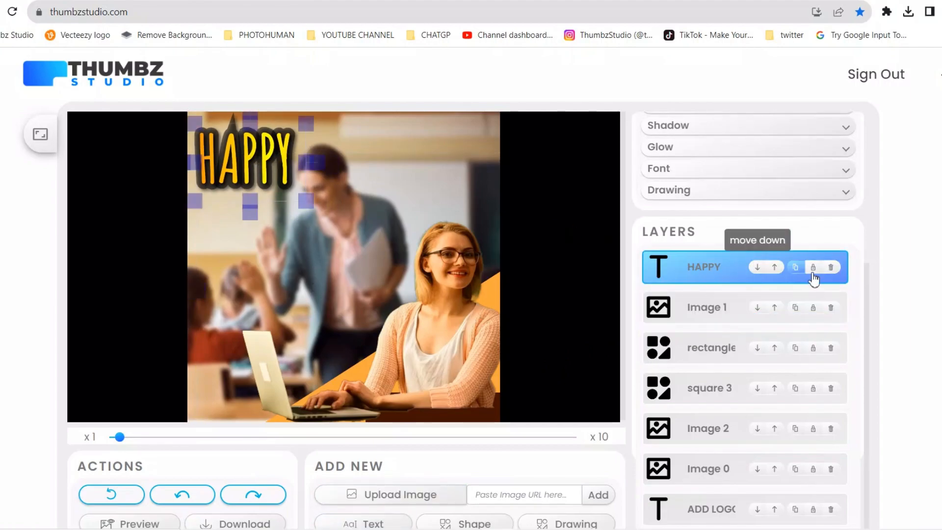
left_click(795, 267)
left_click_drag(265, 152, 278, 255)
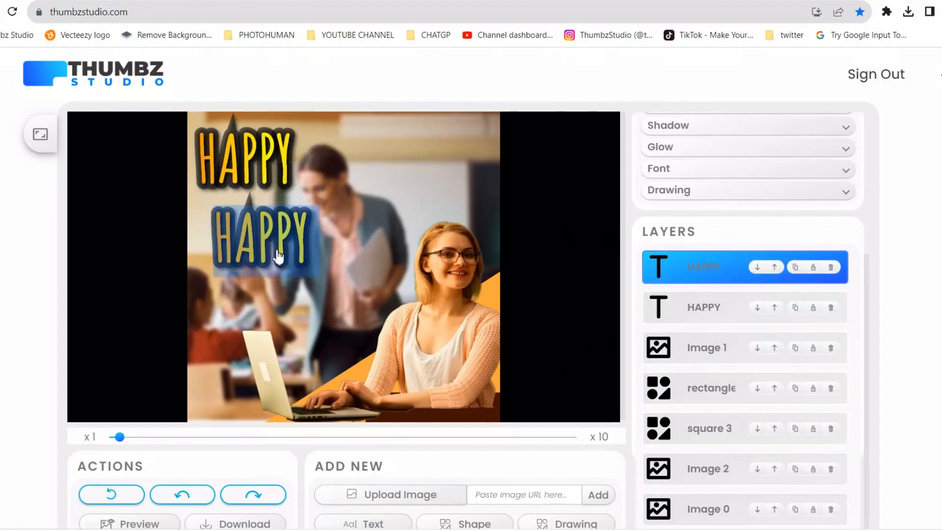
type("TEA")
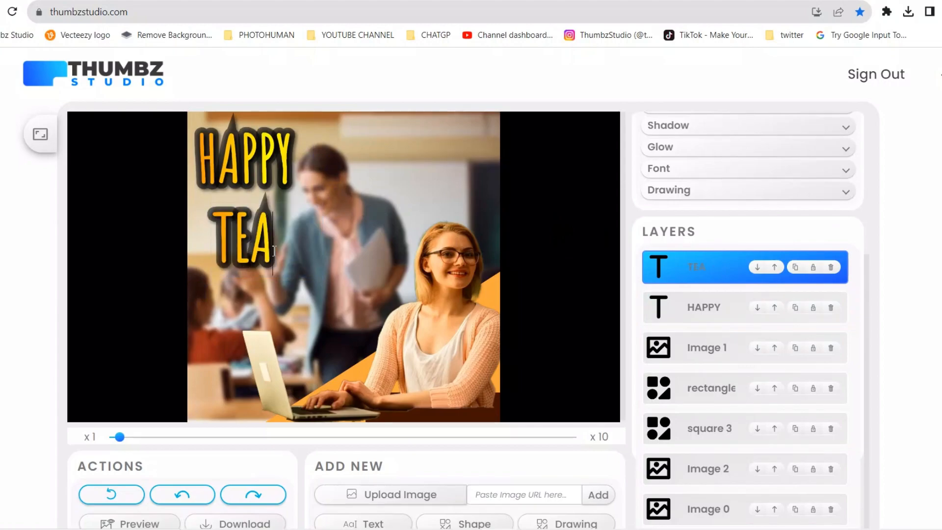
type("CHER'S")
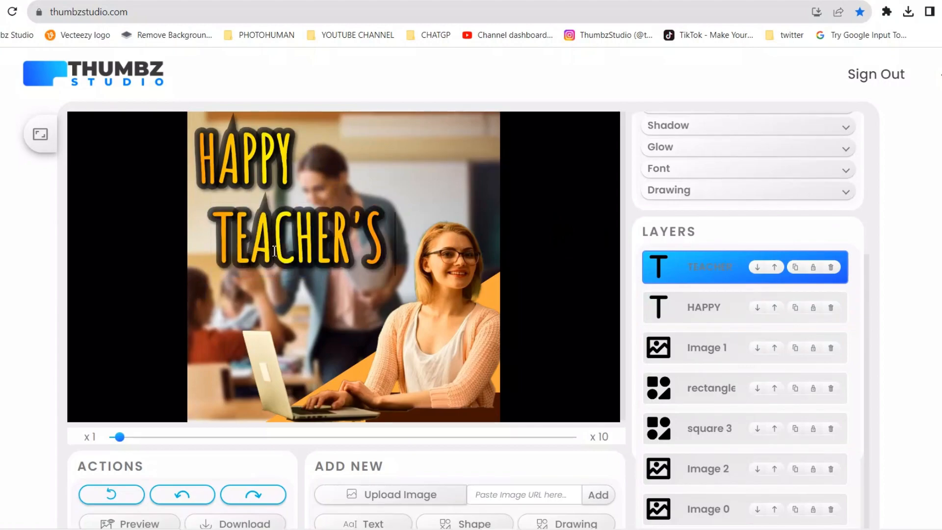
Move TEACHER'S up and to the right beneath HAPPY, and shrink HAPPY slightly.
left_click_drag(304, 237, 324, 227)
left_click(306, 197)
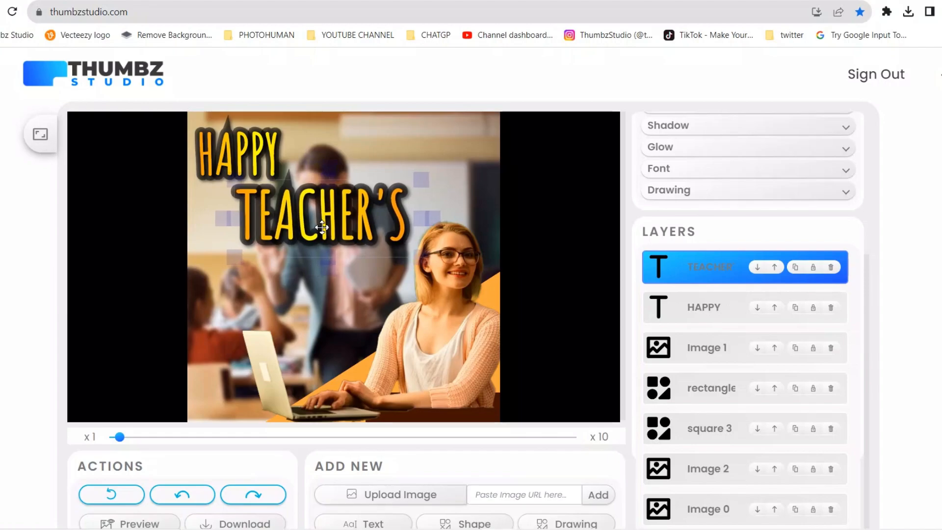
left_click(364, 523)
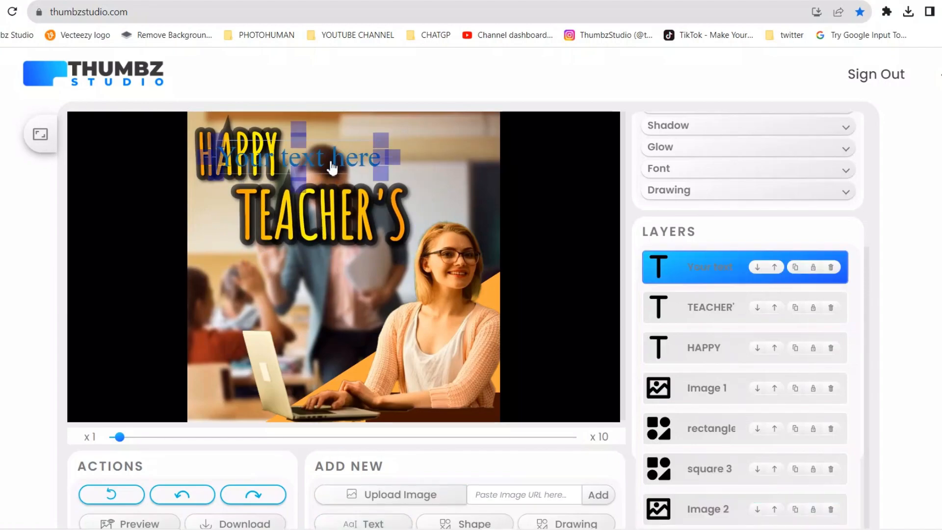
key("Delete")
key("Return")
Duplicate the TEACHER'S text and arrange the two copies one below the other, the lower one at the canvas's left edge.
left_click(319, 201)
left_click(795, 267)
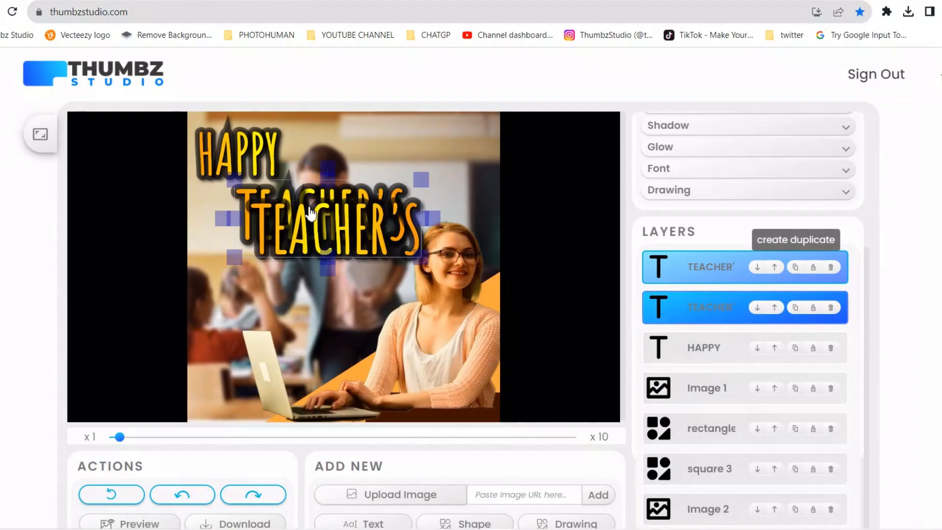
left_click_drag(314, 216, 270, 275)
left_click(339, 226)
left_click_drag(697, 307, 687, 201)
Change the wording of the lower TEACHER'S text to "DAY..".
left_click(324, 282)
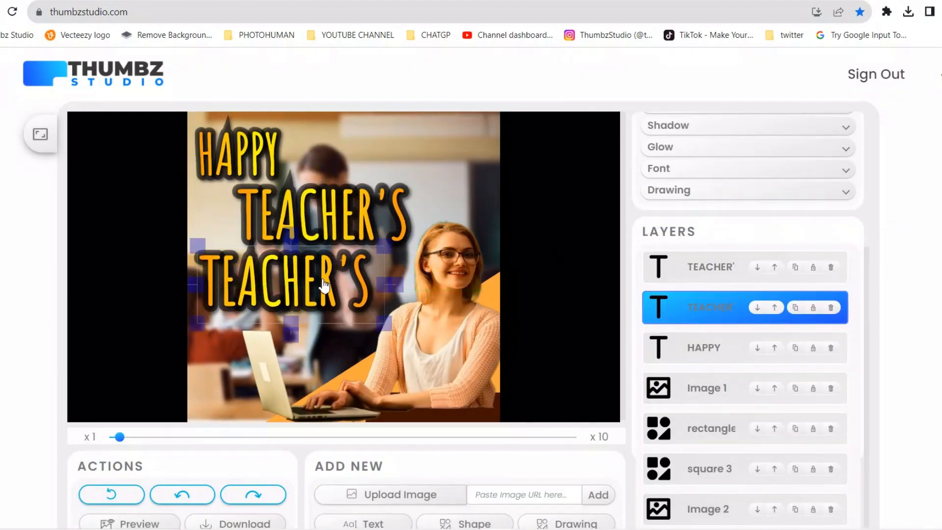
left_click_drag(324, 284, 317, 287)
key("ctrl+a")
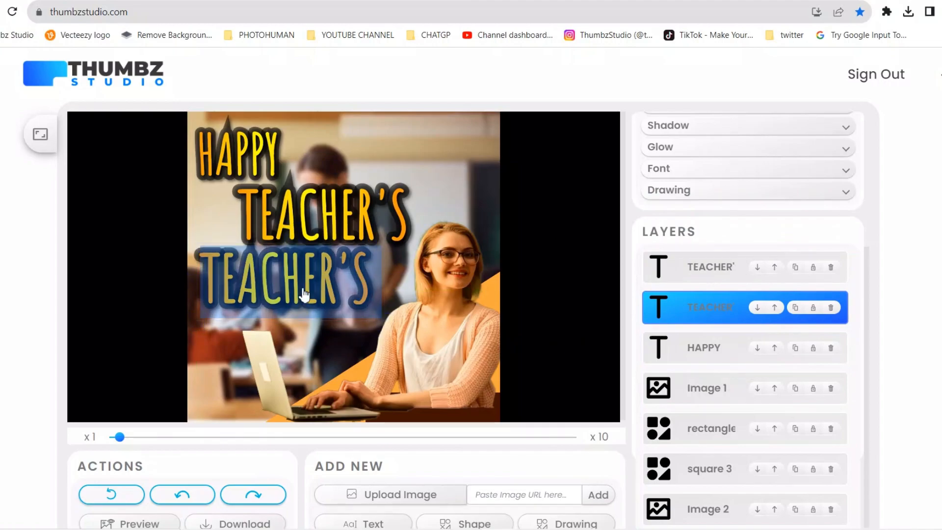
type("DAY")
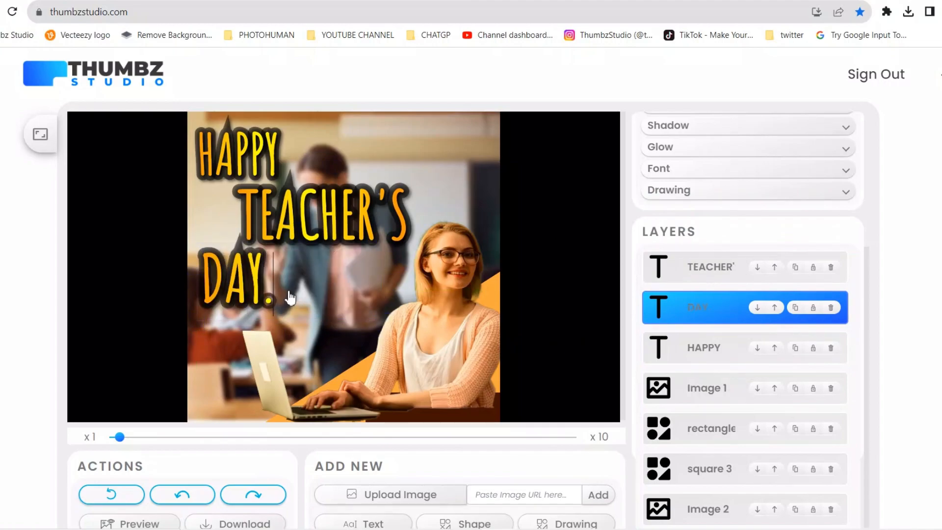
type("..")
left_click(286, 329)
Enlarge TEACHER'S slightly, shift it left, and move DAY.. a little lower to space the headline lines.
left_click(261, 294)
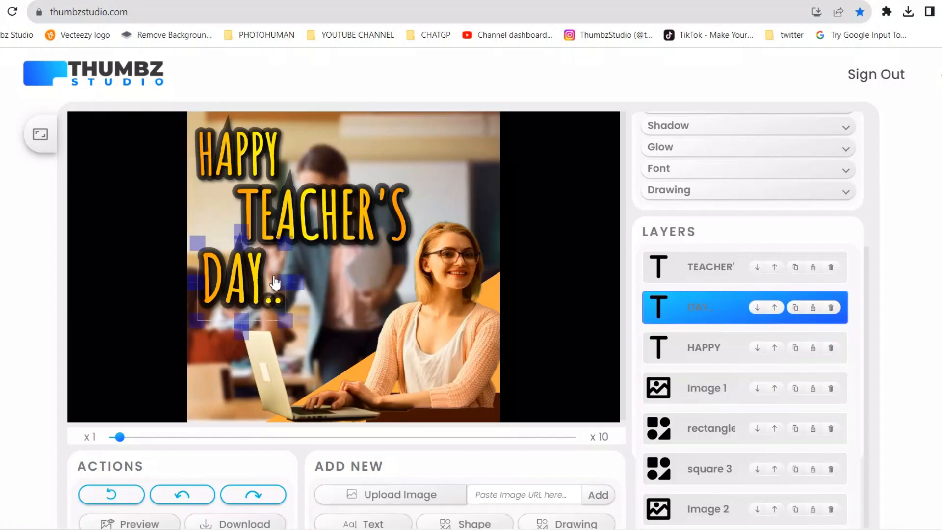
left_click_drag(275, 284, 281, 291)
left_click(405, 246)
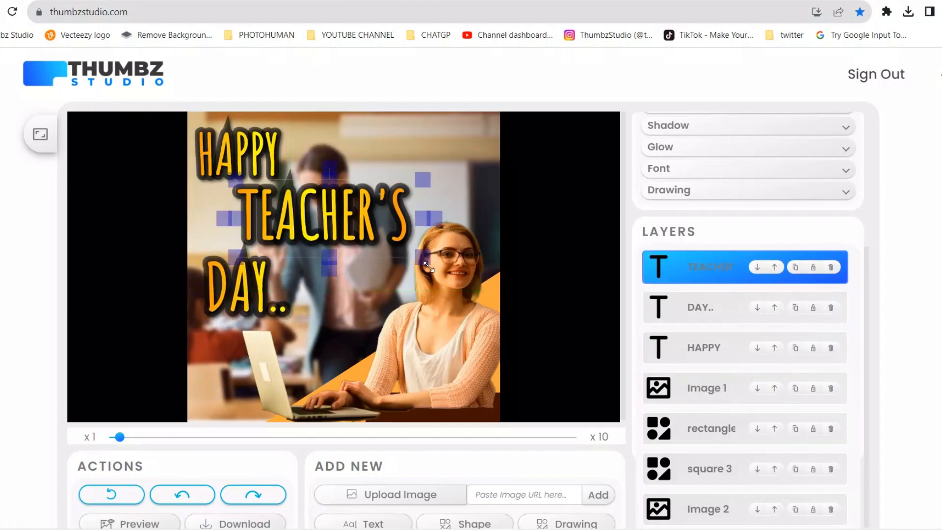
left_click_drag(428, 266, 445, 273)
mouse_move(373, 238)
left_mouse_down()
mouse_move(342, 243)
mouse_move(361, 241)
left_mouse_up()
left_click_drag(248, 301, 250, 307)
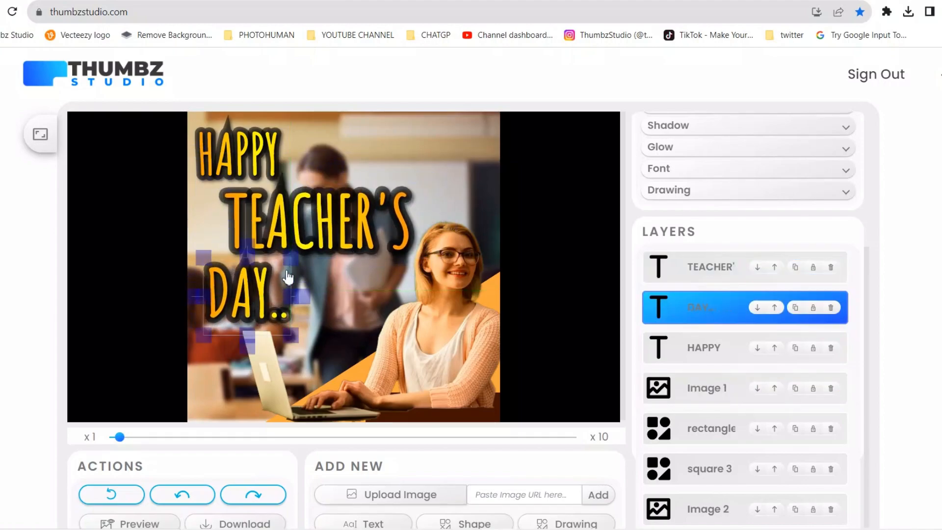
Shrink the DAY.. text slightly and position it beneath TEACHER'S near the canvas's left edge.
left_click_drag(289, 259, 277, 270)
left_click_drag(230, 328, 253, 295)
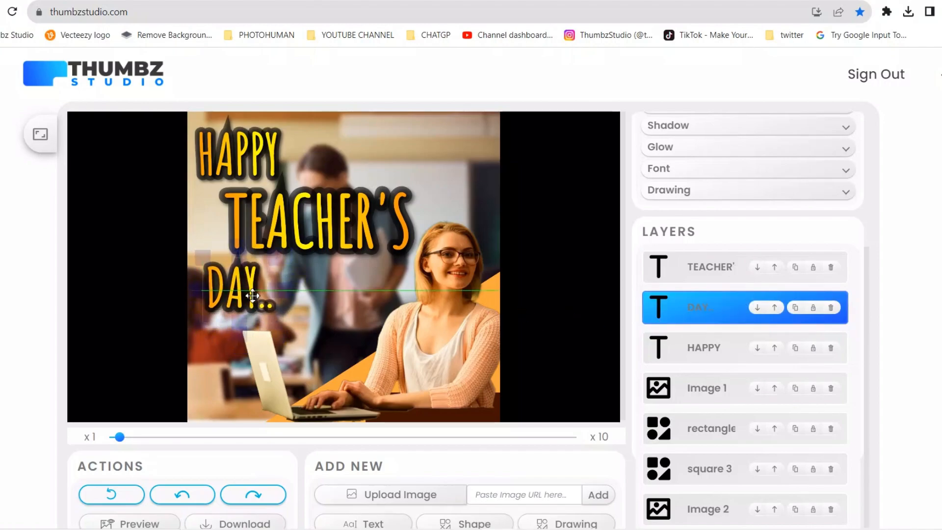
Select HAPPY, TEACHER'S and DAY.. together and give them a thin white outline.
left_click(247, 162)
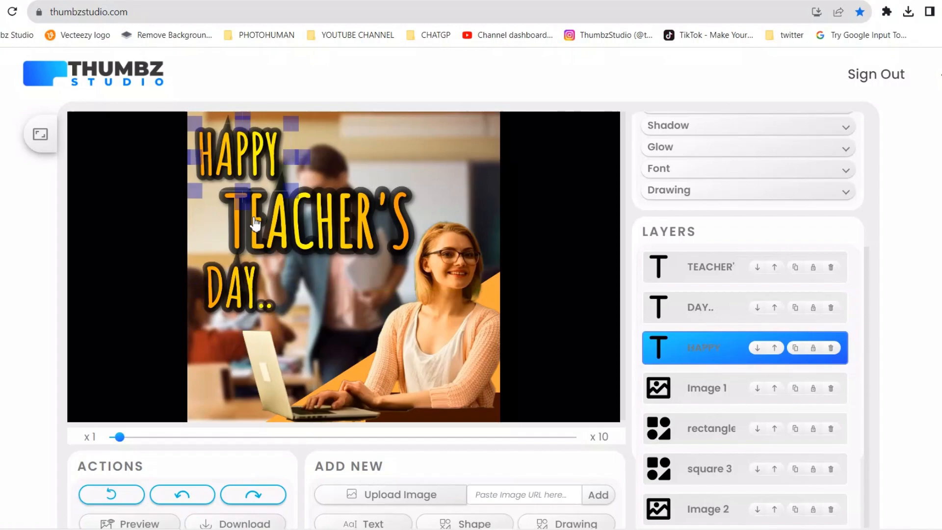
left_click(276, 245, "shift")
left_click(239, 293, "shift")
scroll(678, 165, "up", 1)
left_click(677, 170)
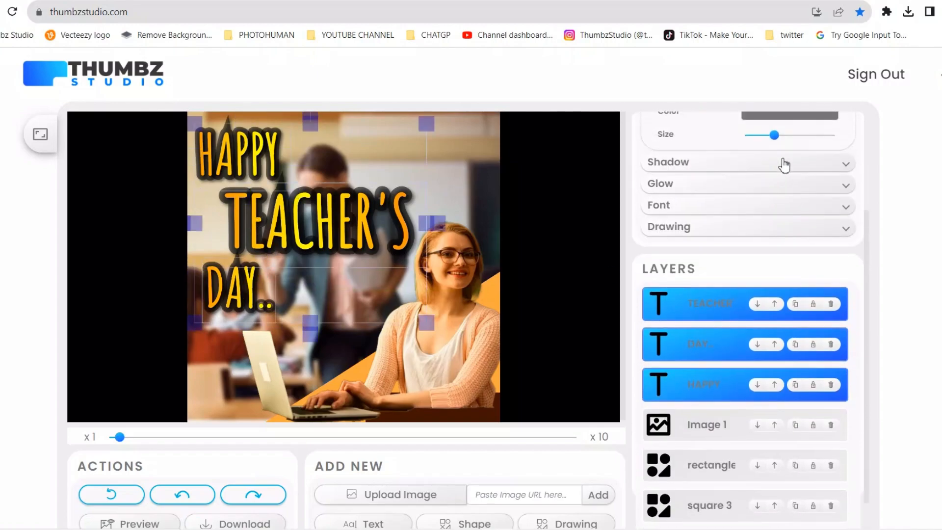
scroll(785, 165, "up", 1)
left_click(748, 156)
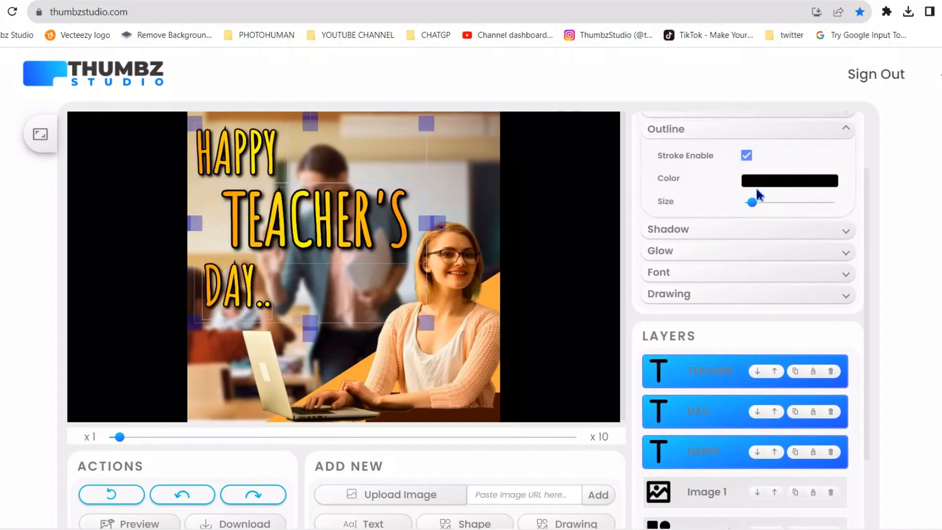
left_click(756, 185)
Increase the distance and feather of the three headline lines' black shadow.
left_click(682, 230)
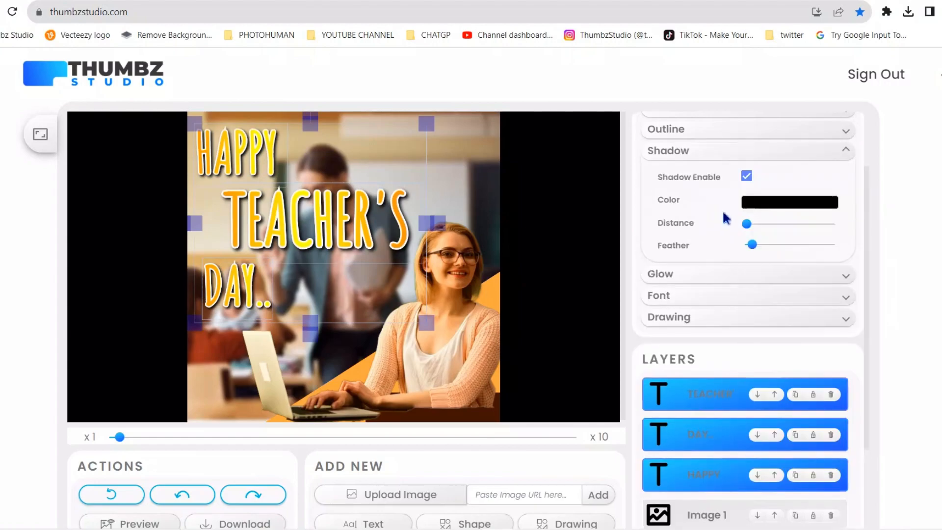
left_click_drag(754, 227, 764, 245)
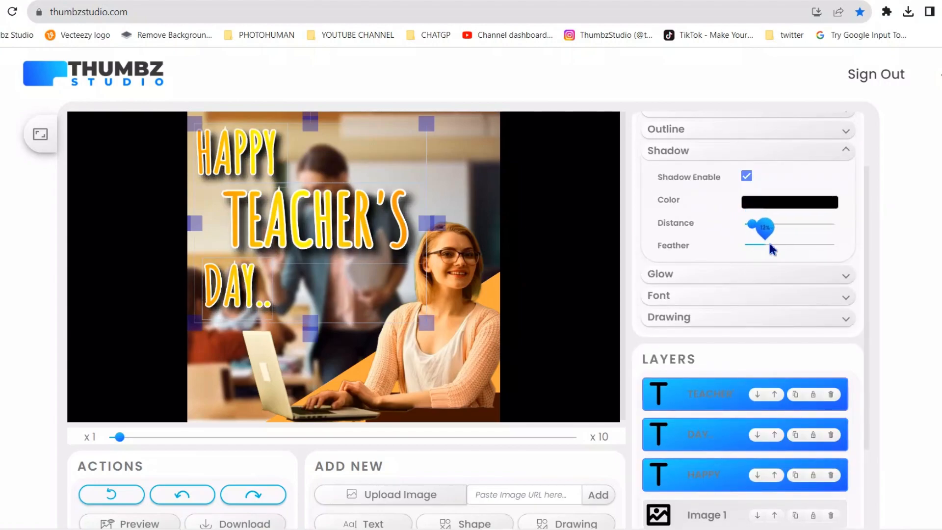
left_click(230, 343)
Center HAPPY above TEACHER'S and DAY.. below it.
left_click(234, 287)
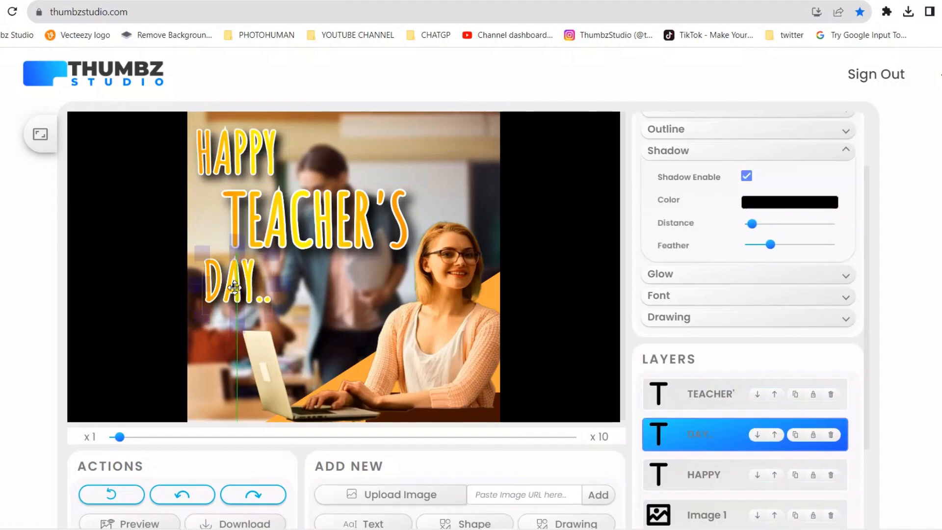
left_click(242, 164)
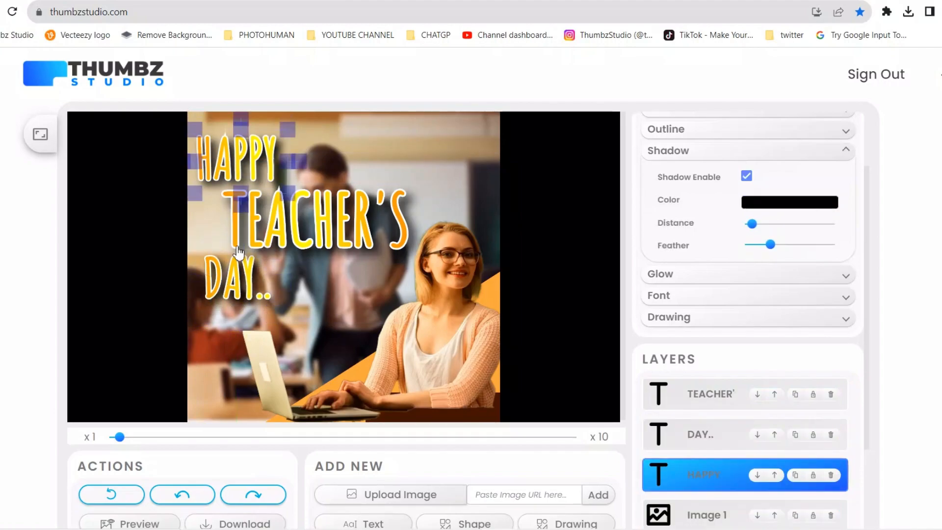
left_click_drag(235, 281, 295, 283)
left_click_drag(220, 158, 288, 155)
left_click_drag(305, 280, 304, 280)
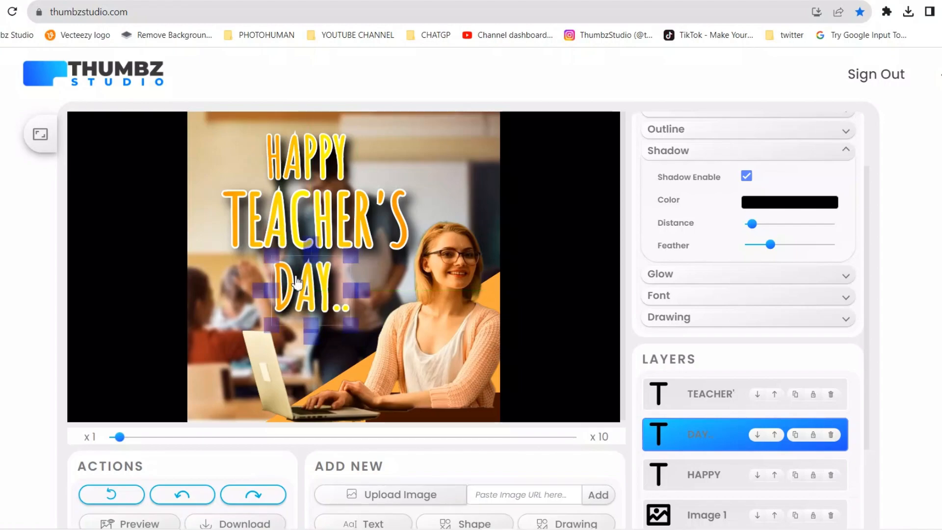
Select all three headline lines and fine-tune their black shadow with a smaller feather and a slightly adjusted distance.
left_click(298, 282)
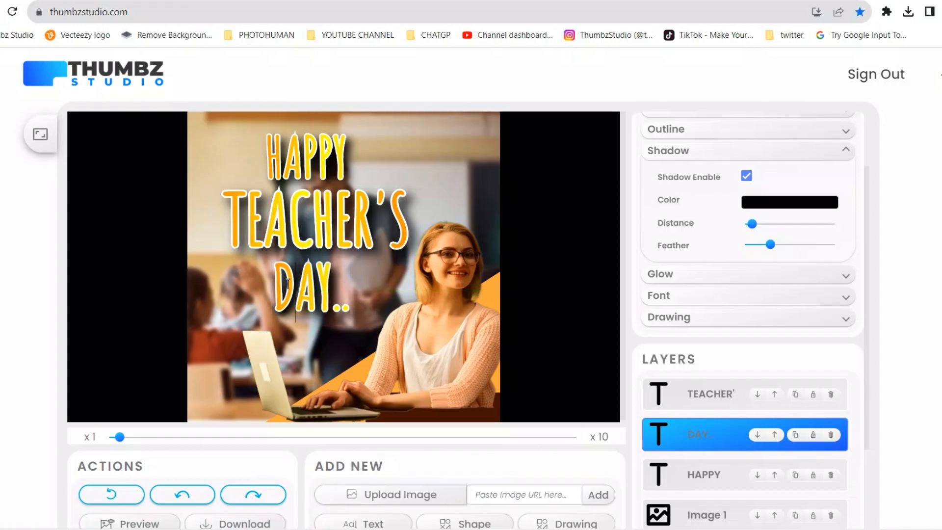
left_click(283, 241)
left_click(283, 278)
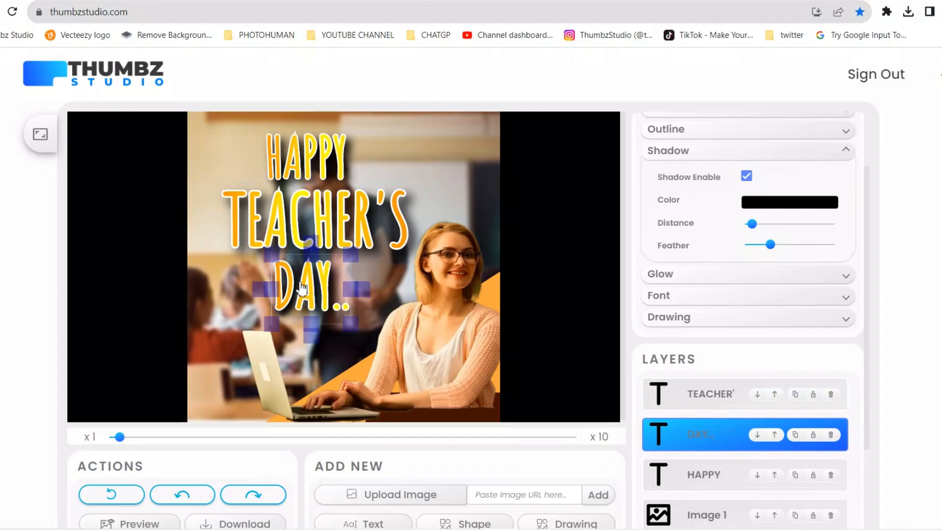
left_click(269, 221, "shift")
left_click(301, 168, "shift")
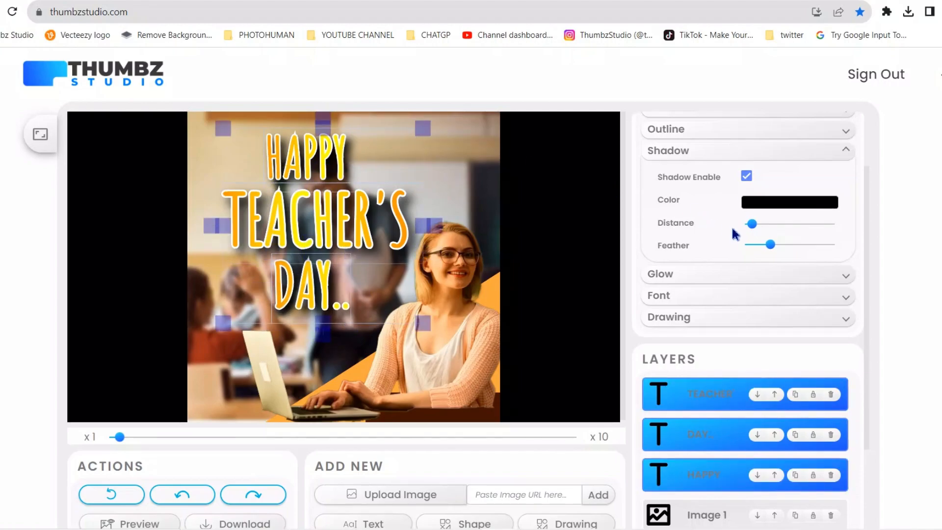
left_click(752, 201)
left_click(723, 223)
left_click(761, 248)
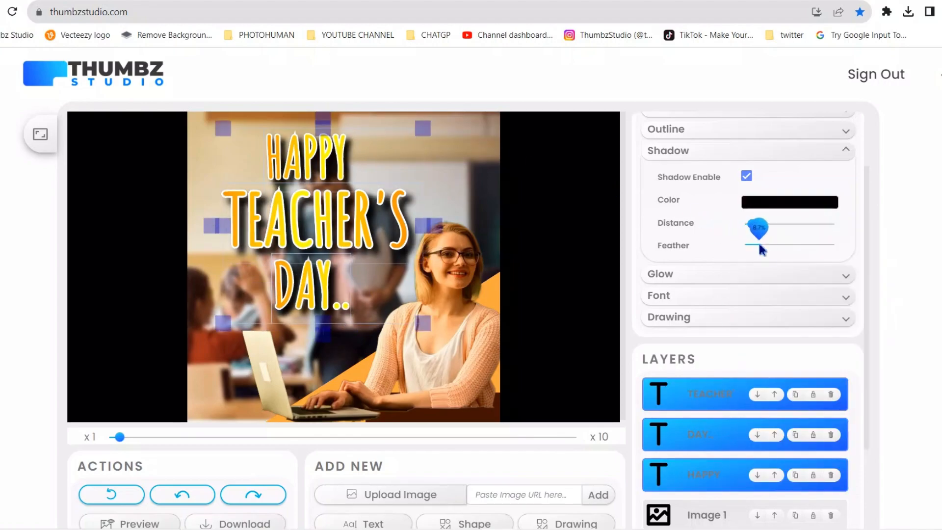
left_click_drag(733, 247, 779, 247)
left_click(765, 247)
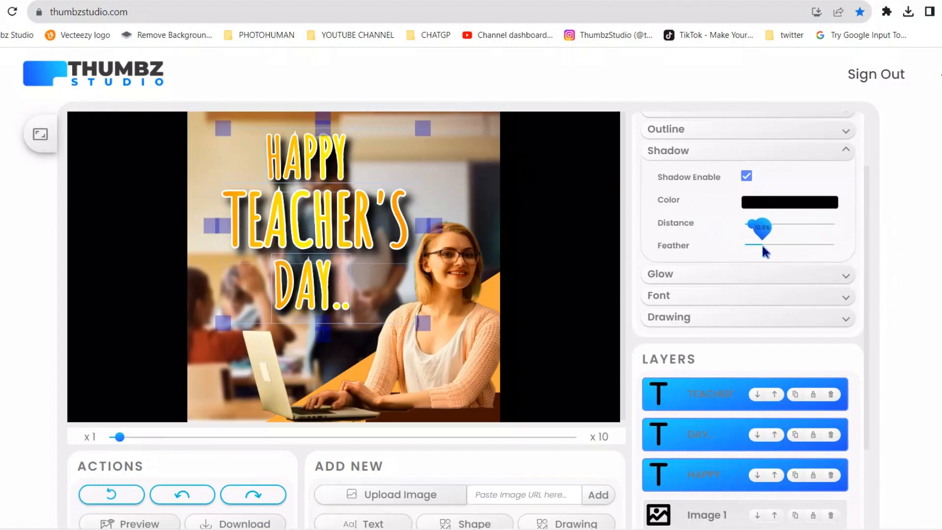
left_click(749, 226)
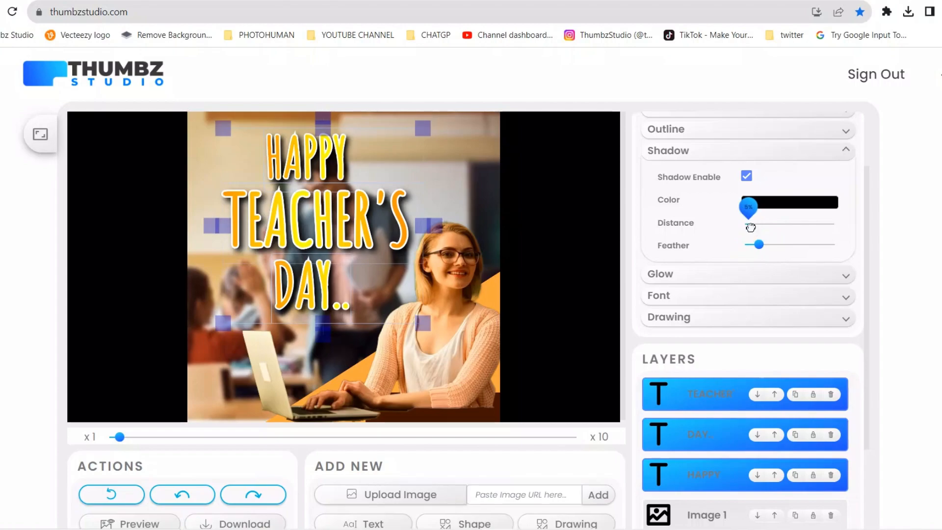
left_click_drag(750, 227, 754, 231)
Move the headline group slightly left and shift the classroom background so its teacher stands to the right of the text.
left_click_drag(383, 203, 348, 212)
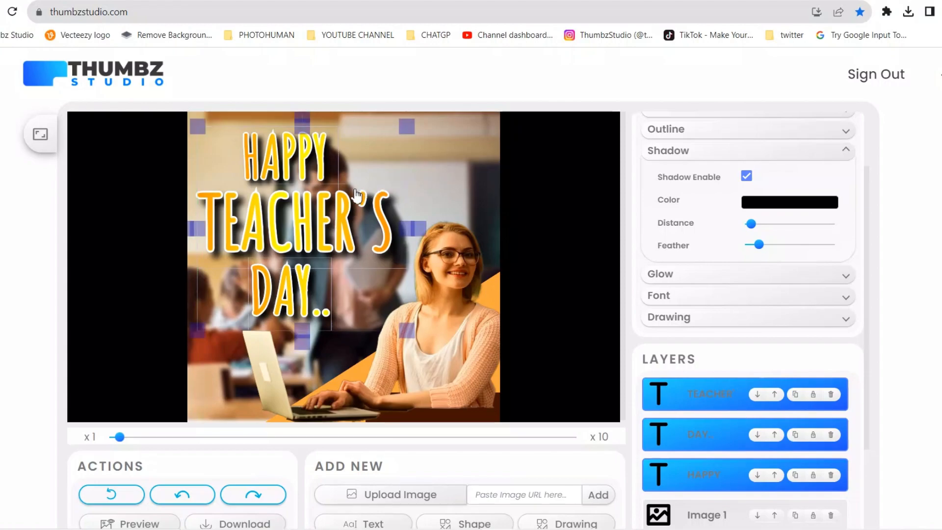
mouse_move(313, 248)
left_mouse_down()
mouse_move(393, 249)
mouse_move(312, 242)
left_mouse_up()
left_click_drag(457, 183, 447, 196)
left_click(446, 143)
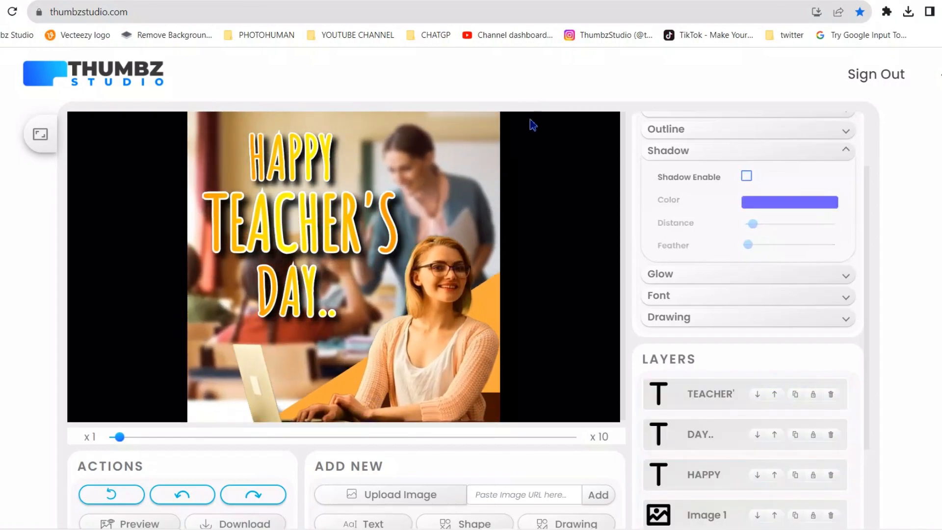
Reposition the woman cutout slightly and give it a soft black shadow (#000000) with a larger feather.
left_click(458, 315)
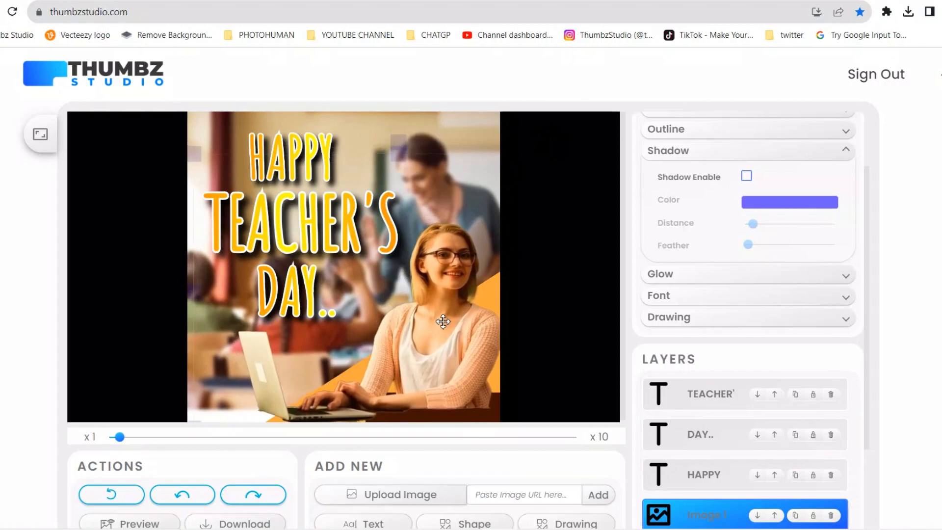
left_click(747, 175)
left_click(758, 202)
left_click_drag(741, 278, 734, 296)
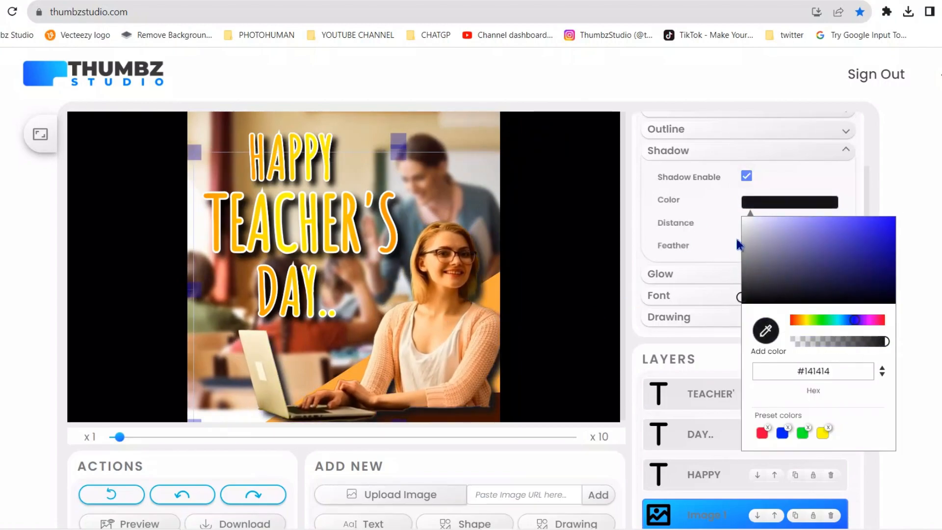
left_click(735, 237)
left_click_drag(749, 245, 708, 336)
left_click(767, 202)
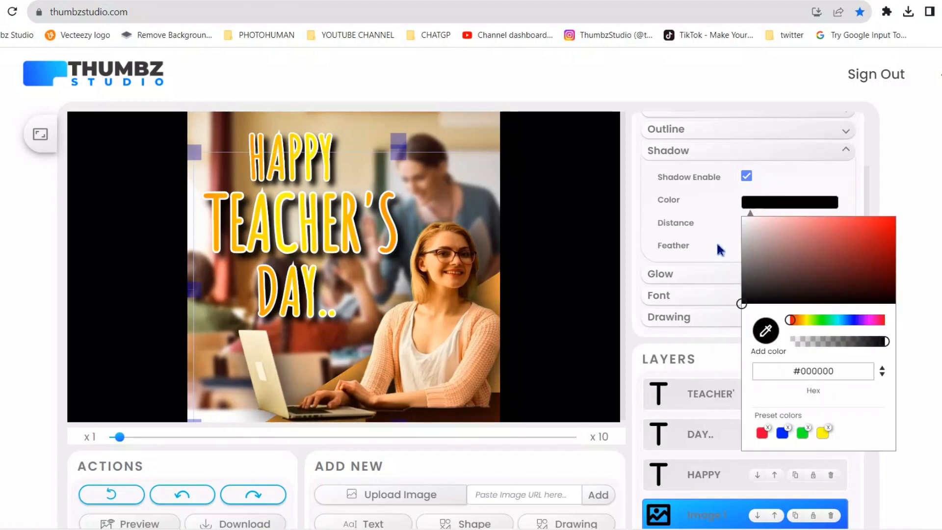
left_click(719, 249)
Recolor the woman cutout's shadow to a darkened orange-brown and deselect the cutout.
left_click(785, 203)
left_click(449, 302)
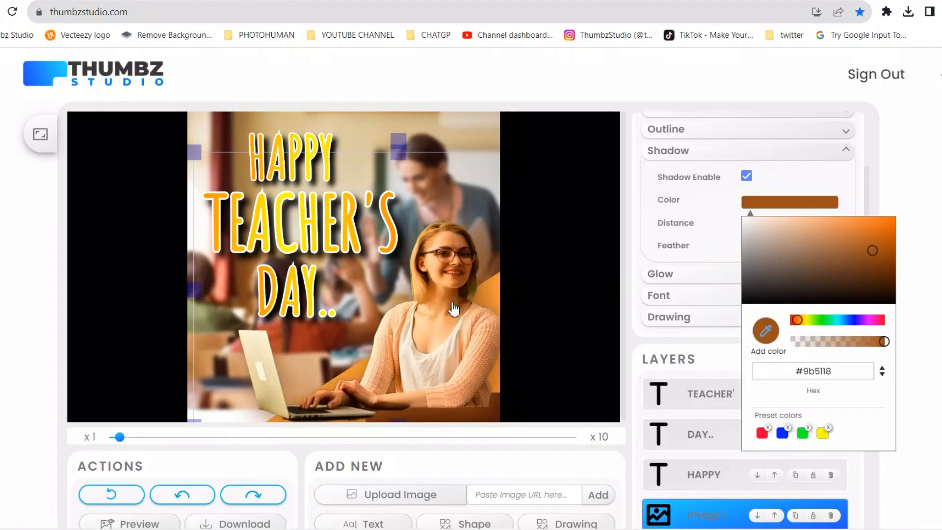
left_click_drag(856, 272, 939, 324)
left_click(432, 122)
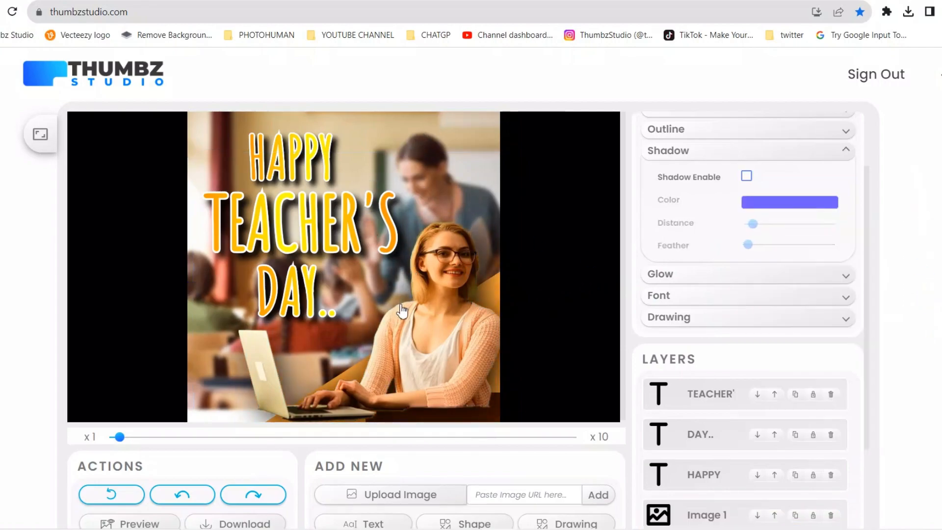
Download the finished flyer and open the exported thumbnail image for viewing.
scroll(373, 491, "down", 2)
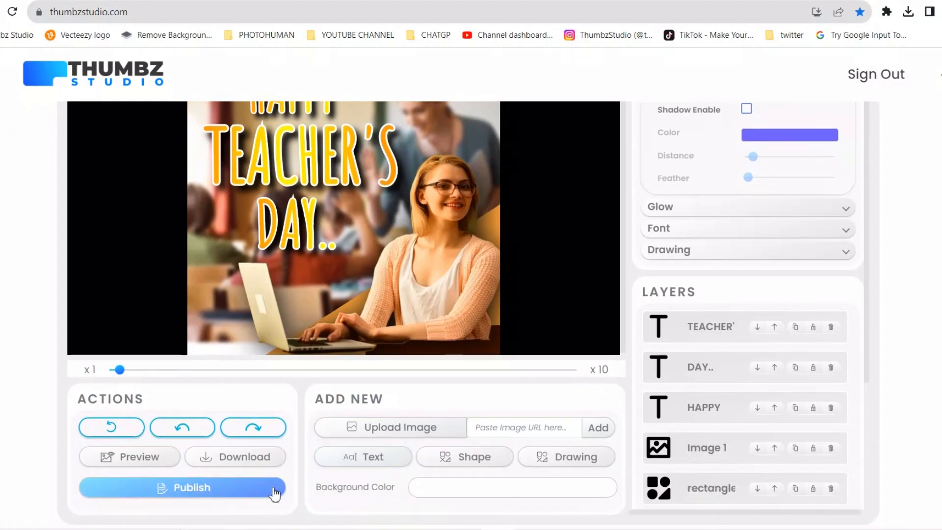
left_click(264, 466)
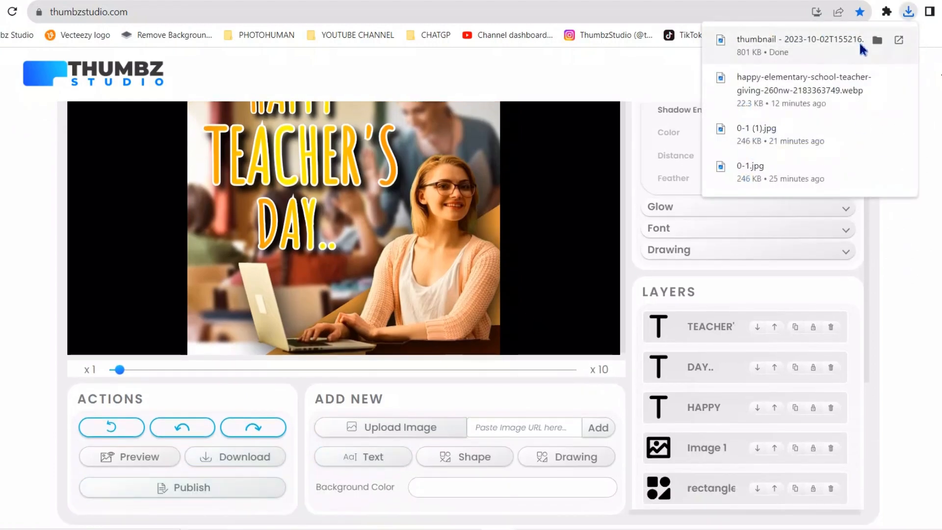
left_click(701, 132)
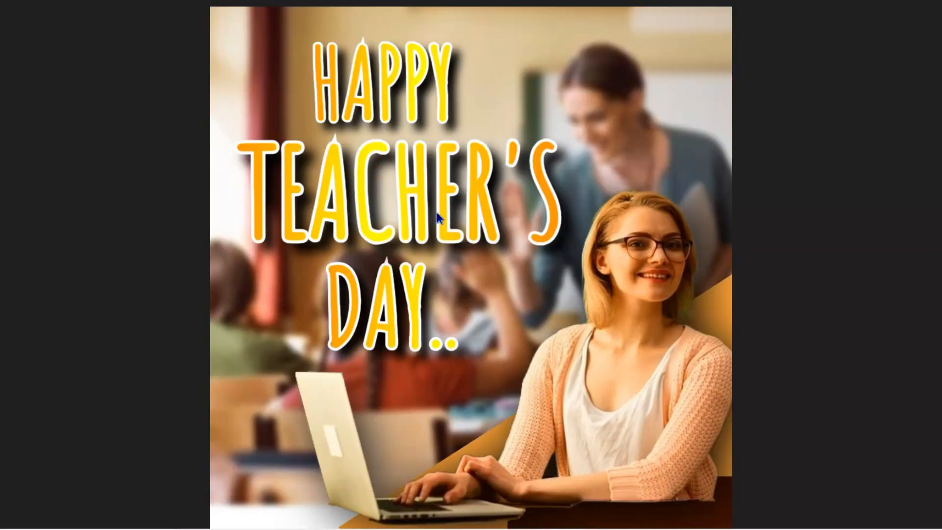